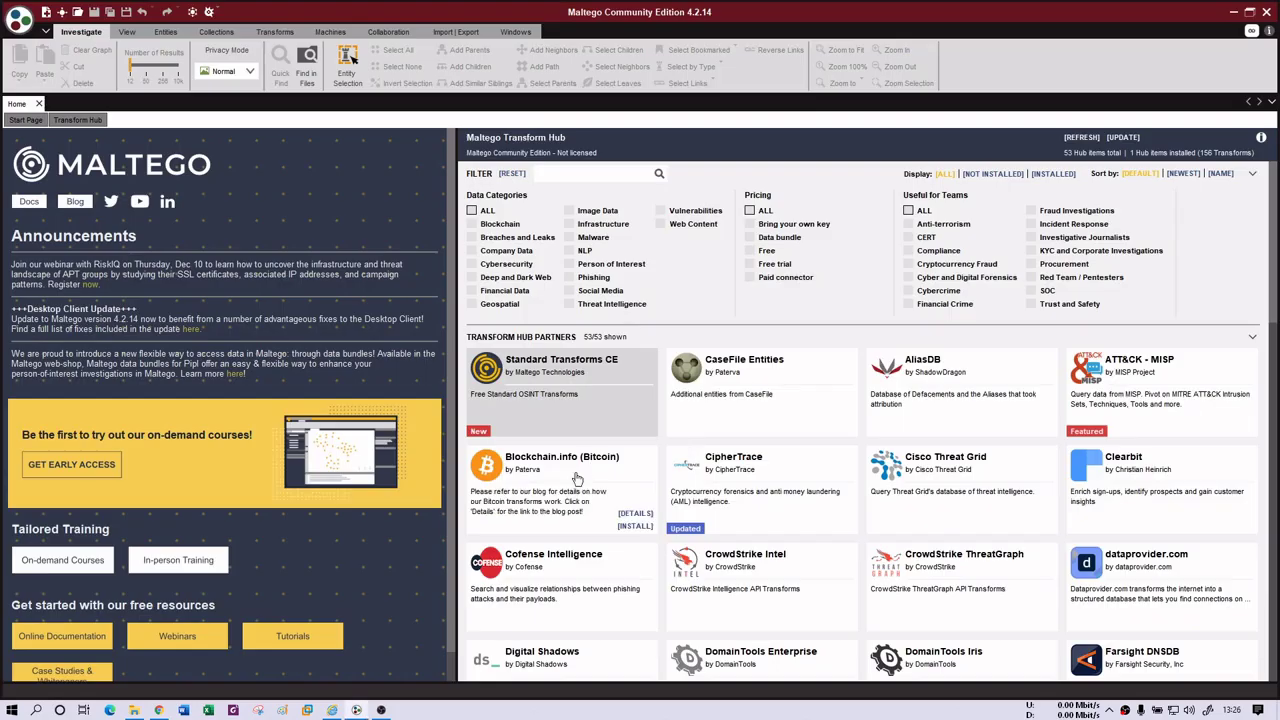
pyautogui.click(158, 710)
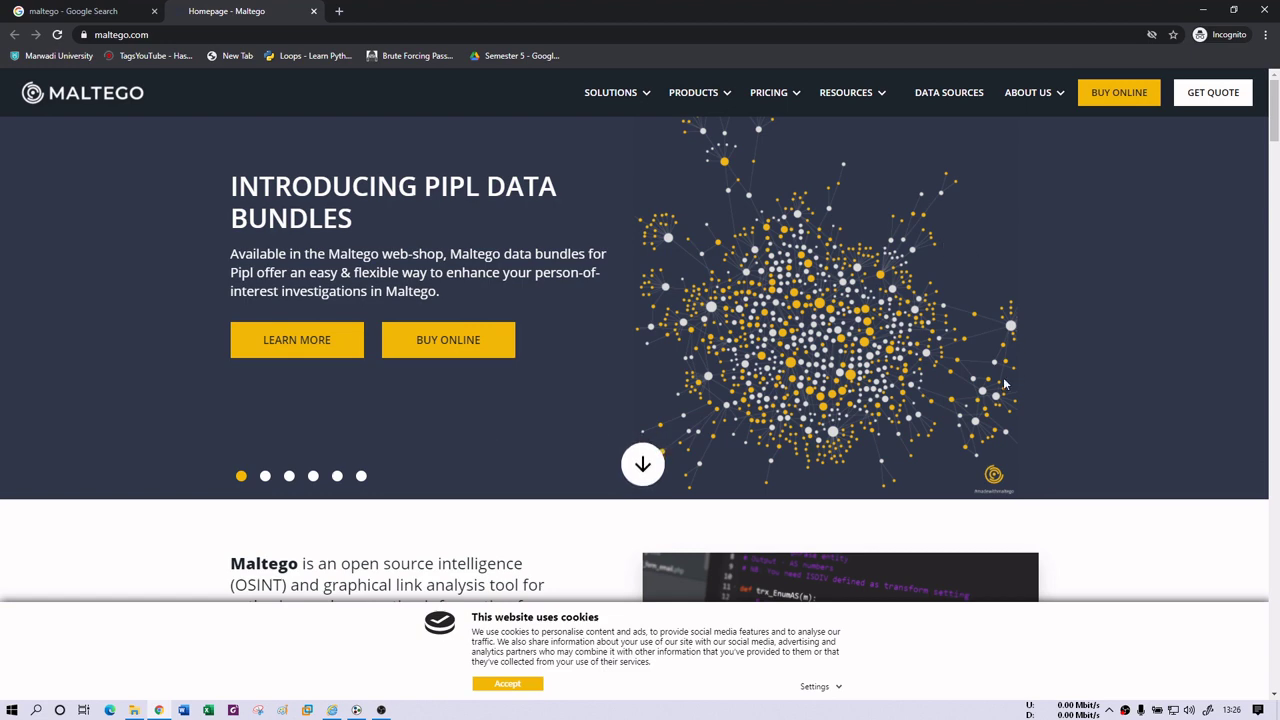
pyautogui.scroll(-7, 1005, 384)
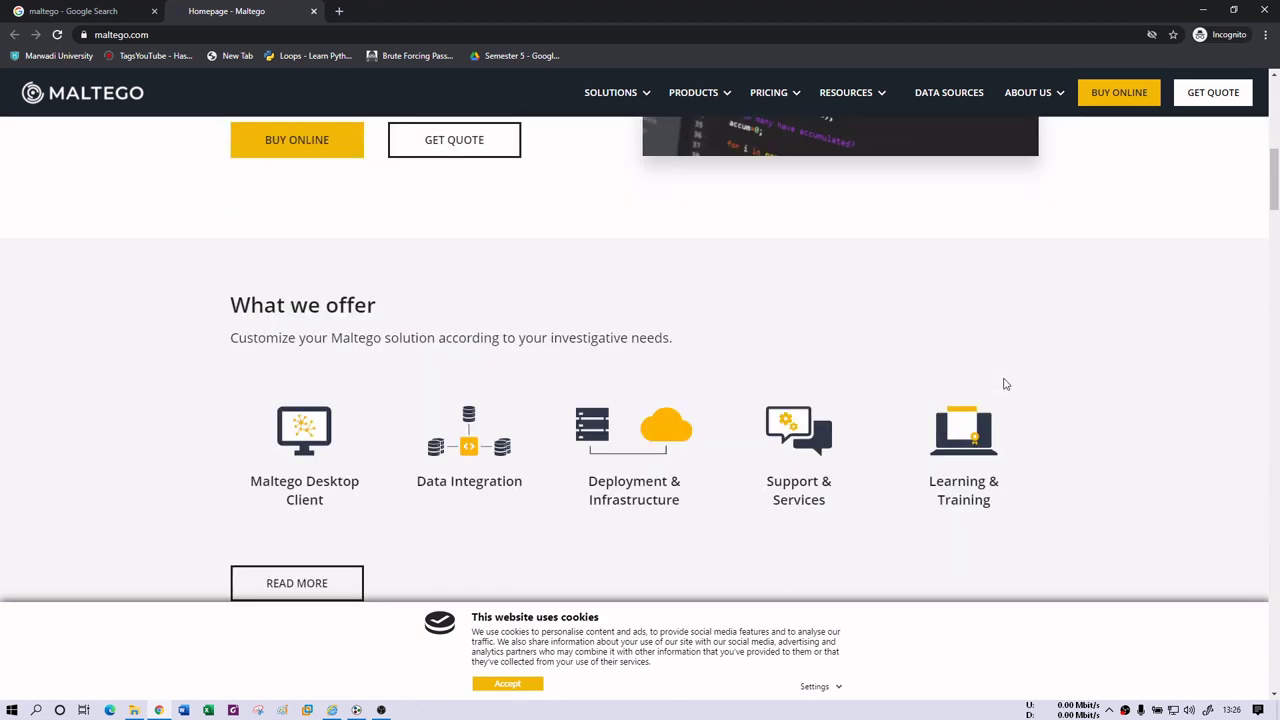
pyautogui.scroll(-5, 1005, 384)
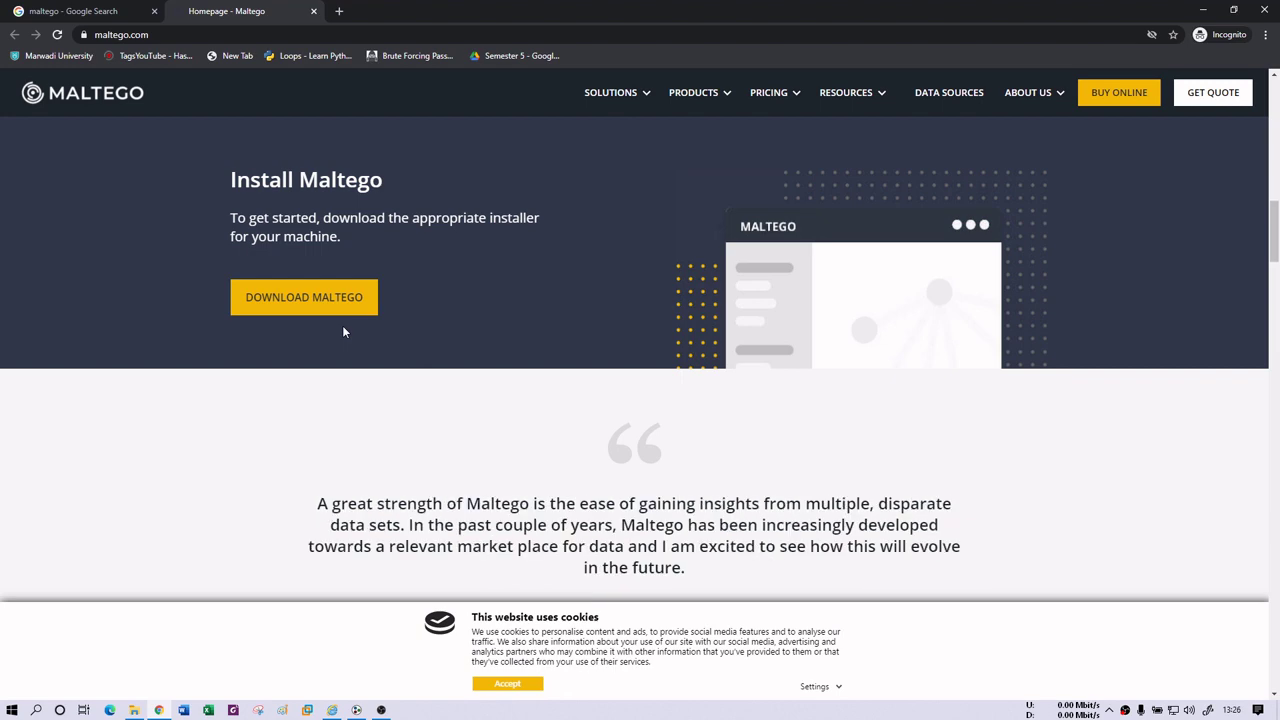
pyautogui.click(356, 710)
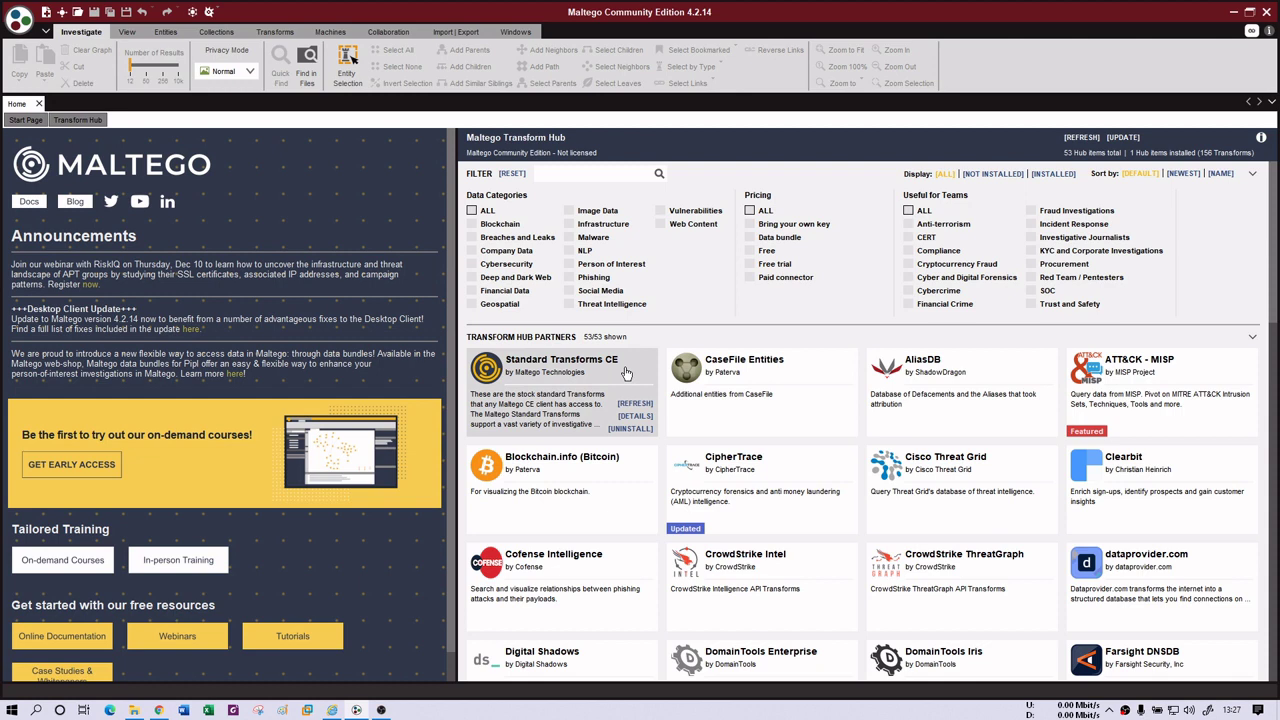
# - Filter the Transform Hub partners by Cybersecurity, then start a blank New Graph (1)
pyautogui.click(510, 264)
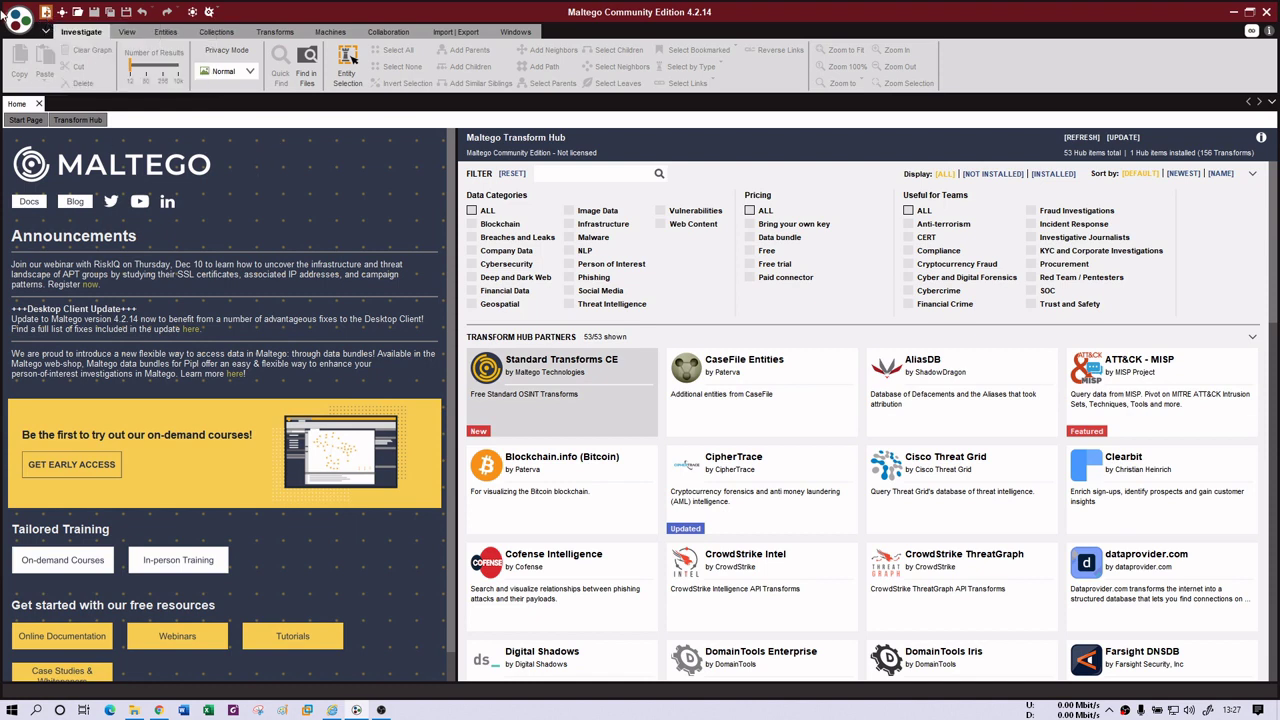
pyautogui.hotkey('ctrl', 't')
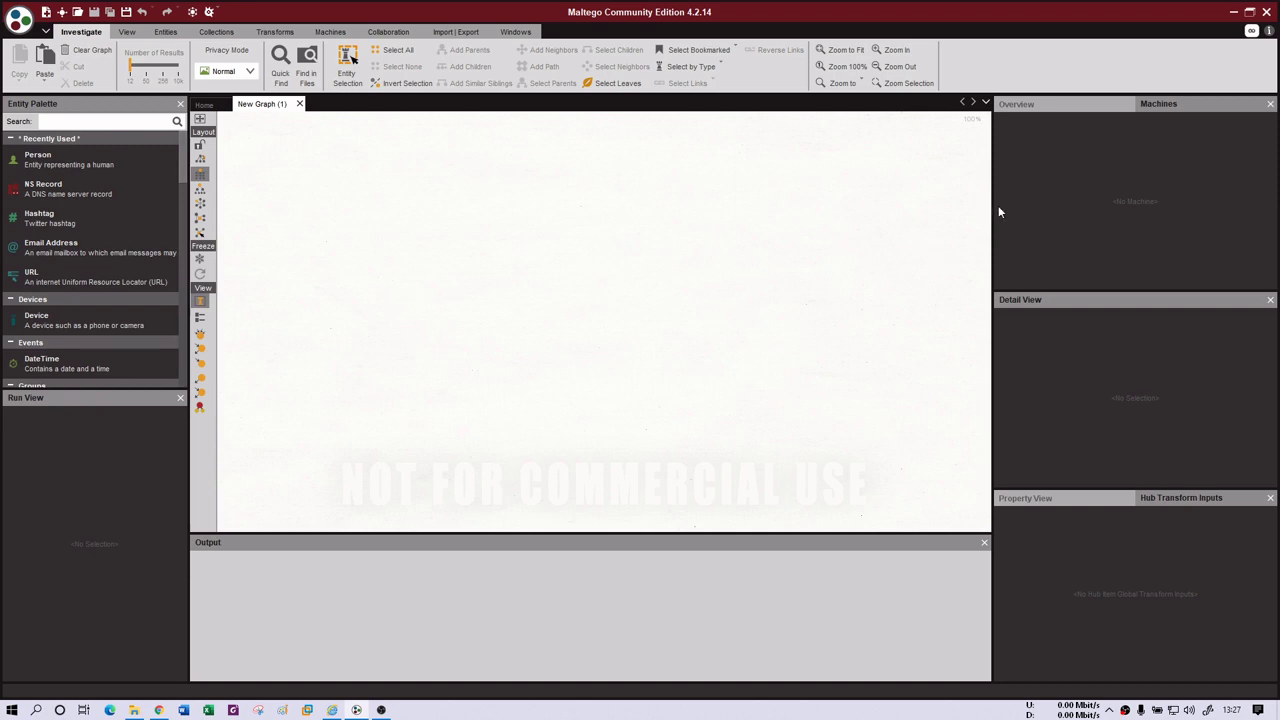
# - Widen the graph canvas and close the Run View panel so the entity palette fills the left column
pyautogui.moveTo(991, 204); pyautogui.dragTo(1133, 205)
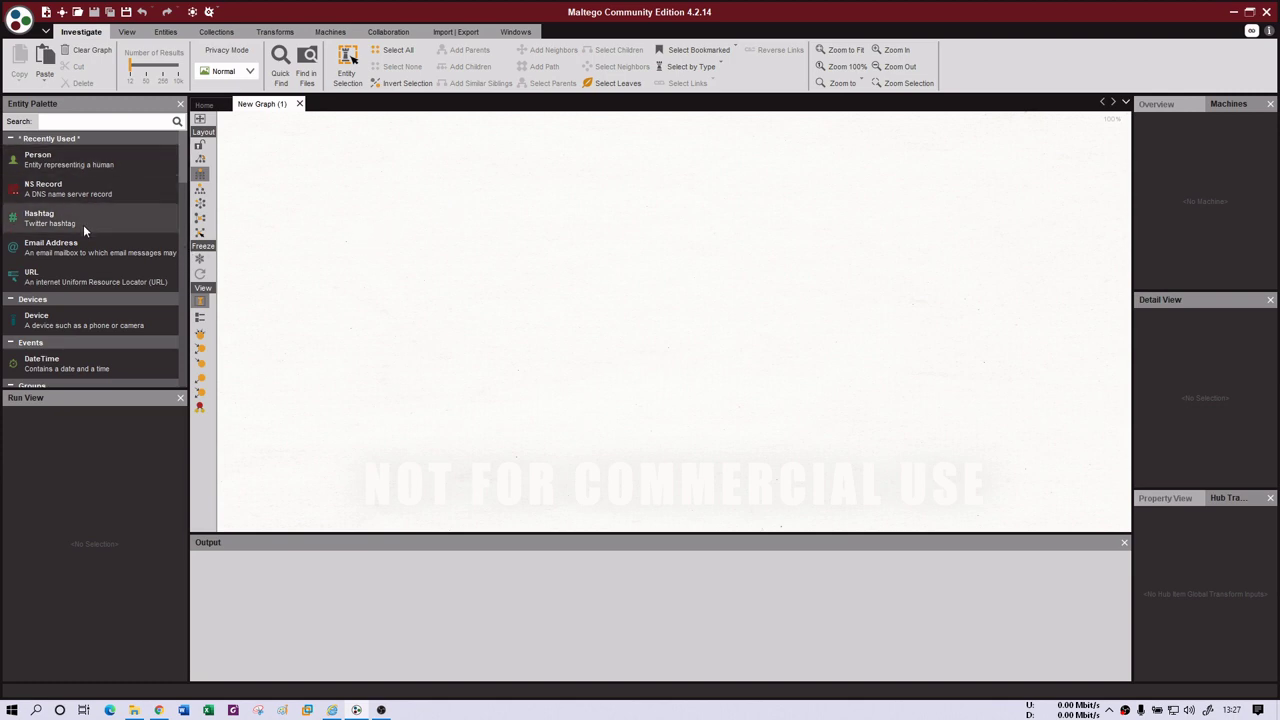
pyautogui.click(180, 397)
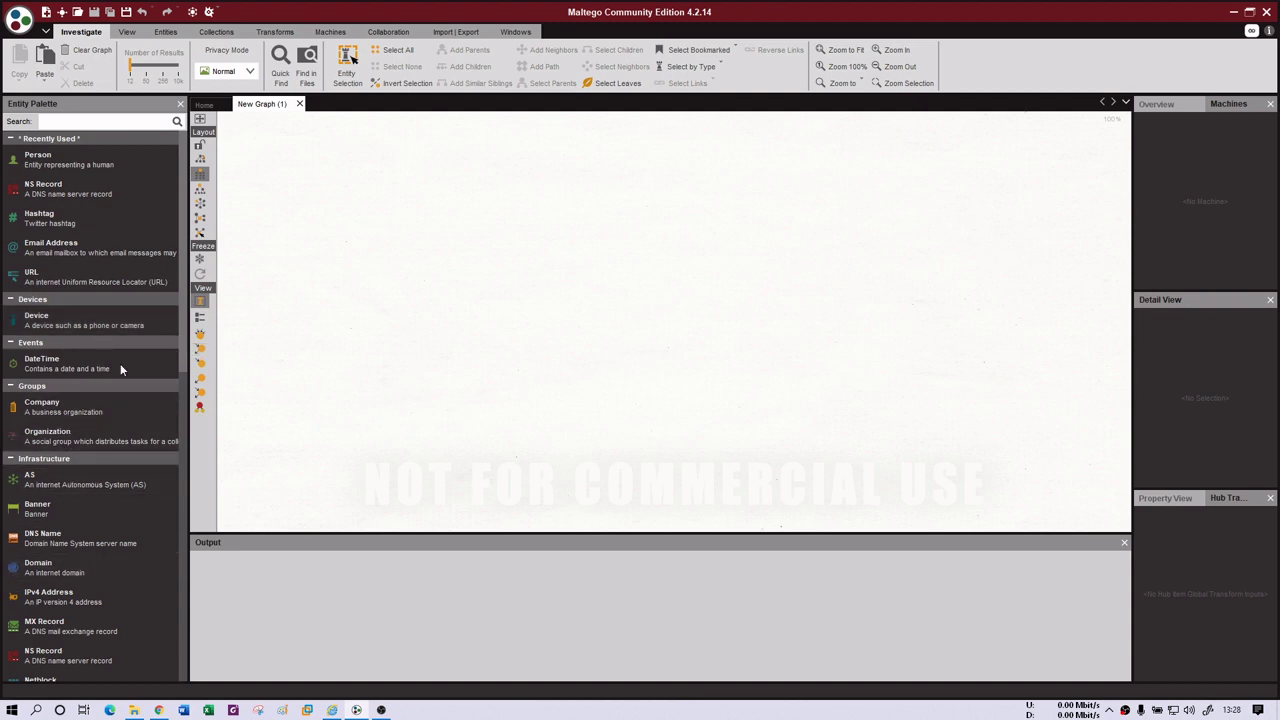
pyautogui.click(70, 405)
pyautogui.moveTo(245, 320); pyautogui.dragTo(578, 179)
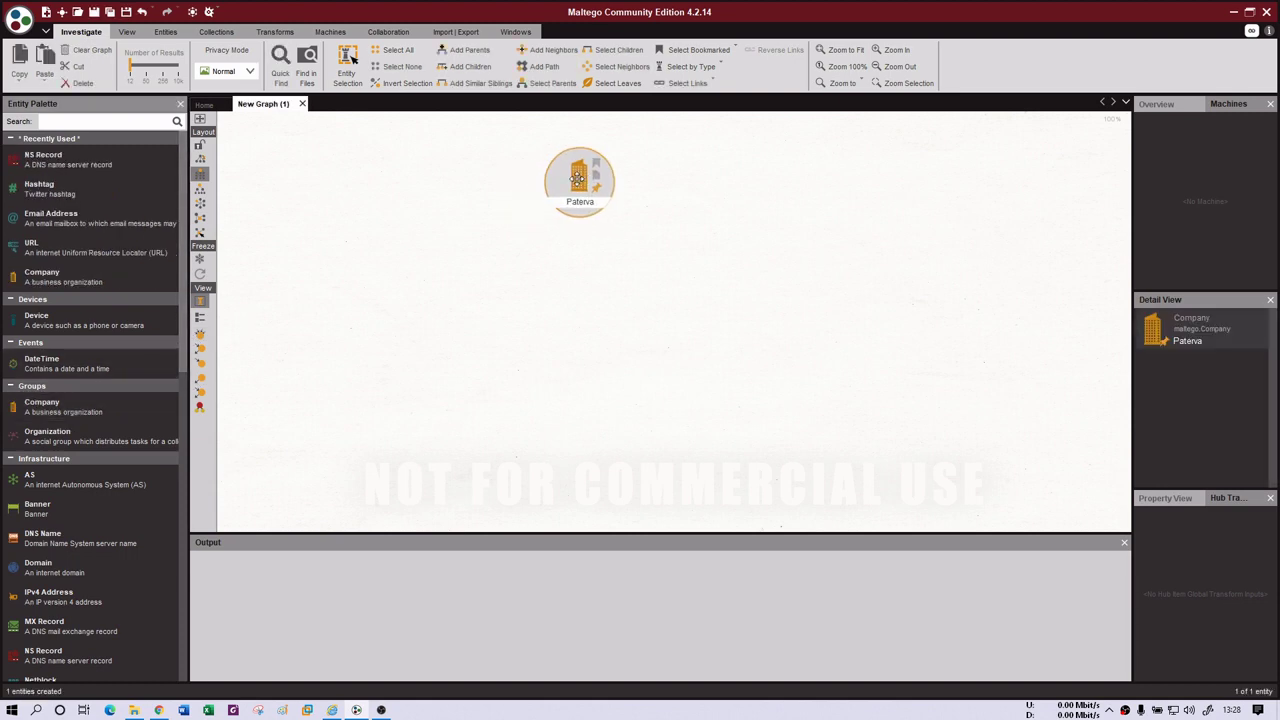
pyautogui.doubleClick(578, 179)
pyautogui.moveTo(452, 257); pyautogui.dragTo(374, 244)
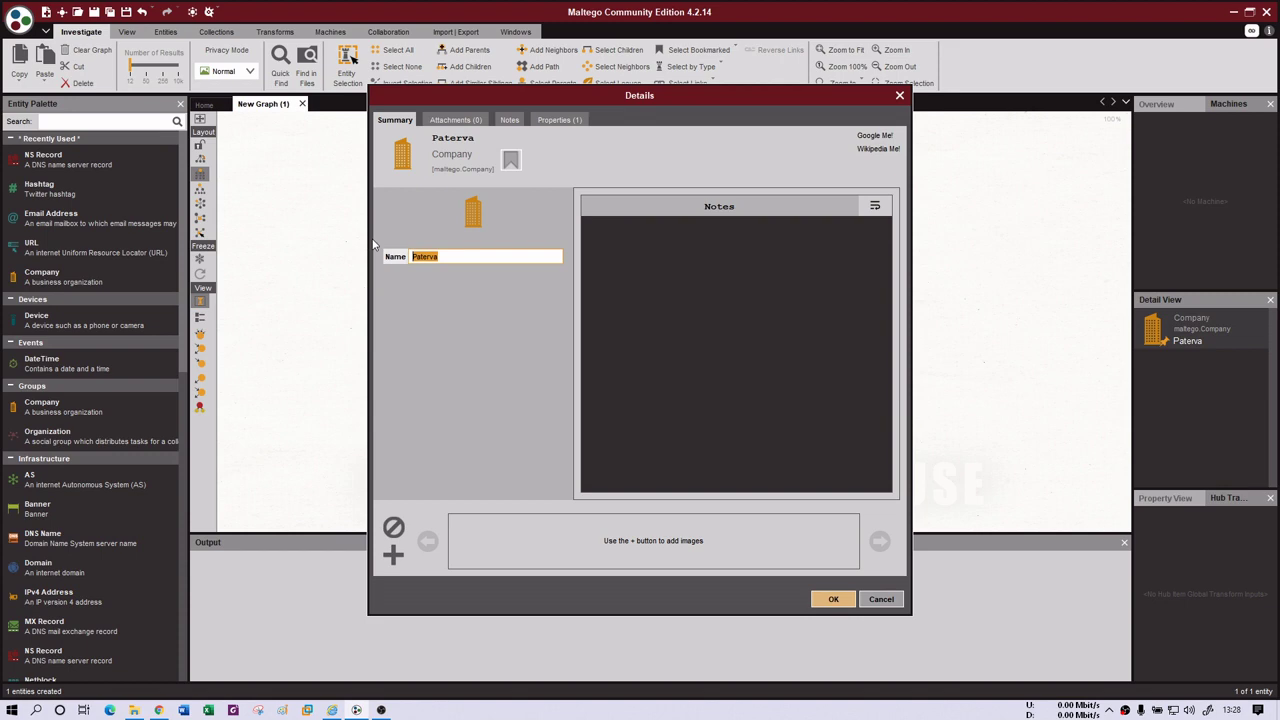
pyautogui.write('www.go')
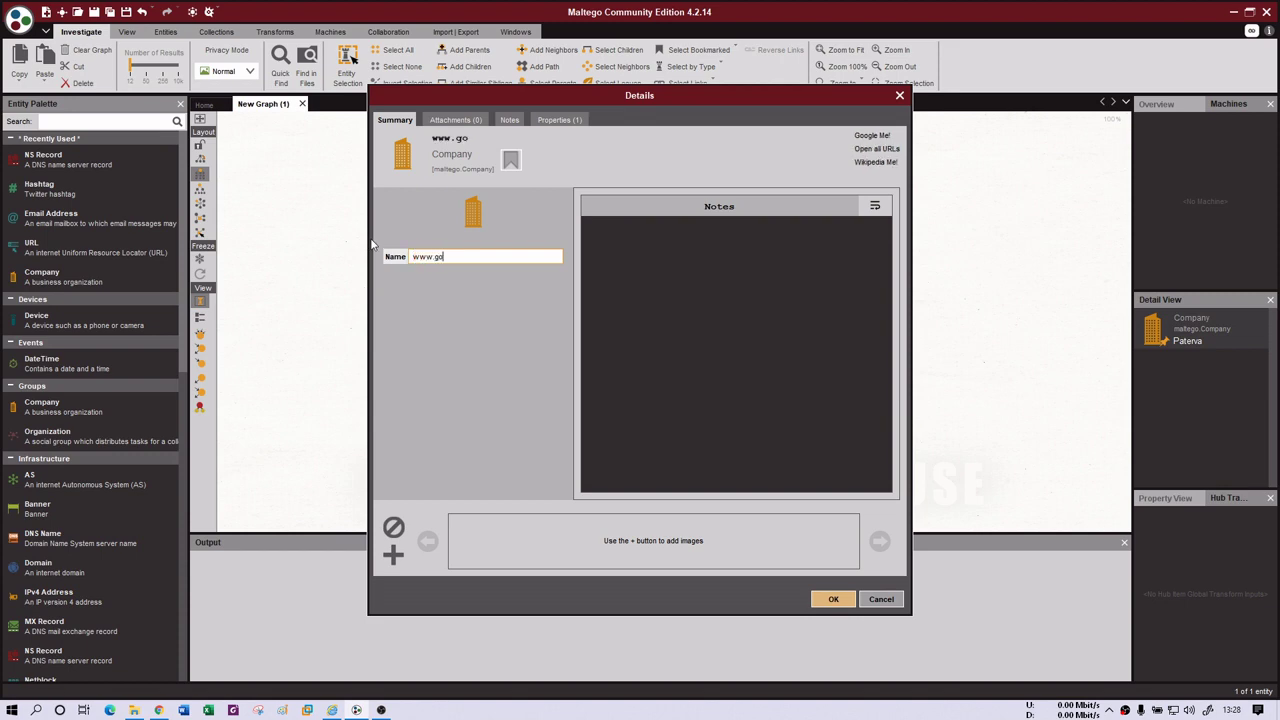
pyautogui.write('ogl.ec')
pyautogui.press('BackSpace')
pyautogui.press('BackSpace')
pyautogui.press('BackSpace')
pyautogui.write('e.com')
pyautogui.click(833, 600)
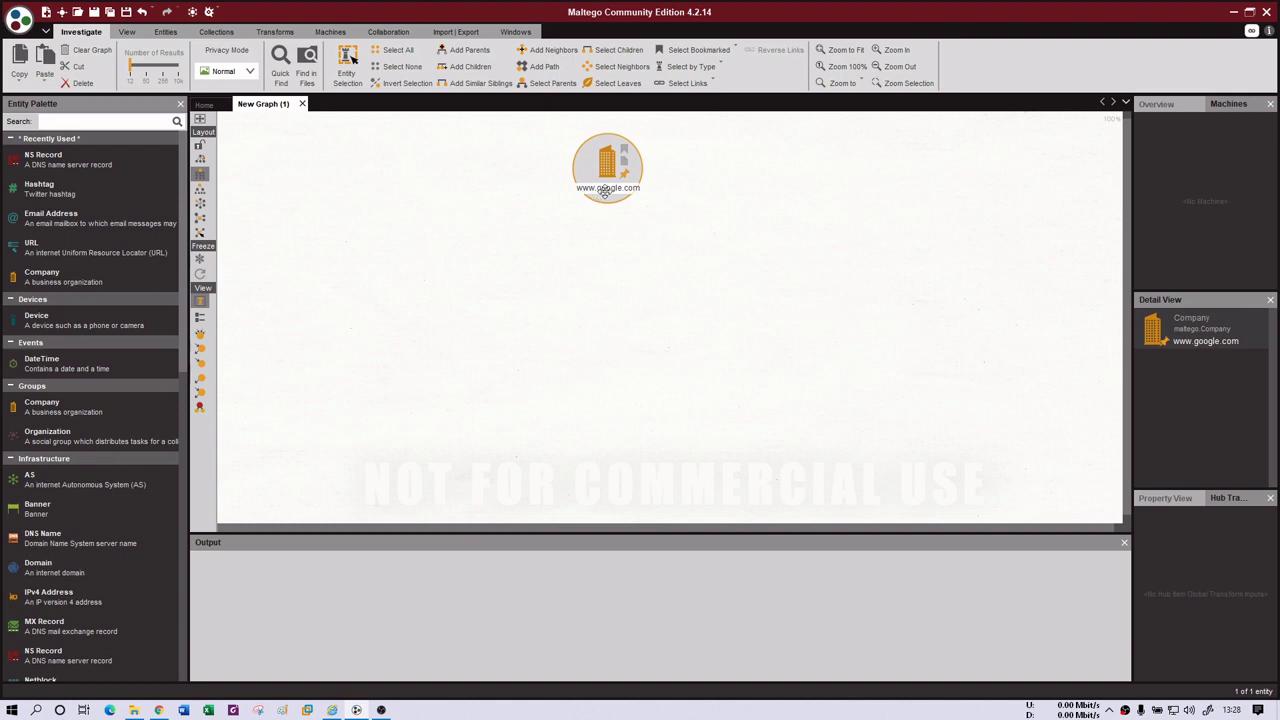
pyautogui.rightClick(605, 166)
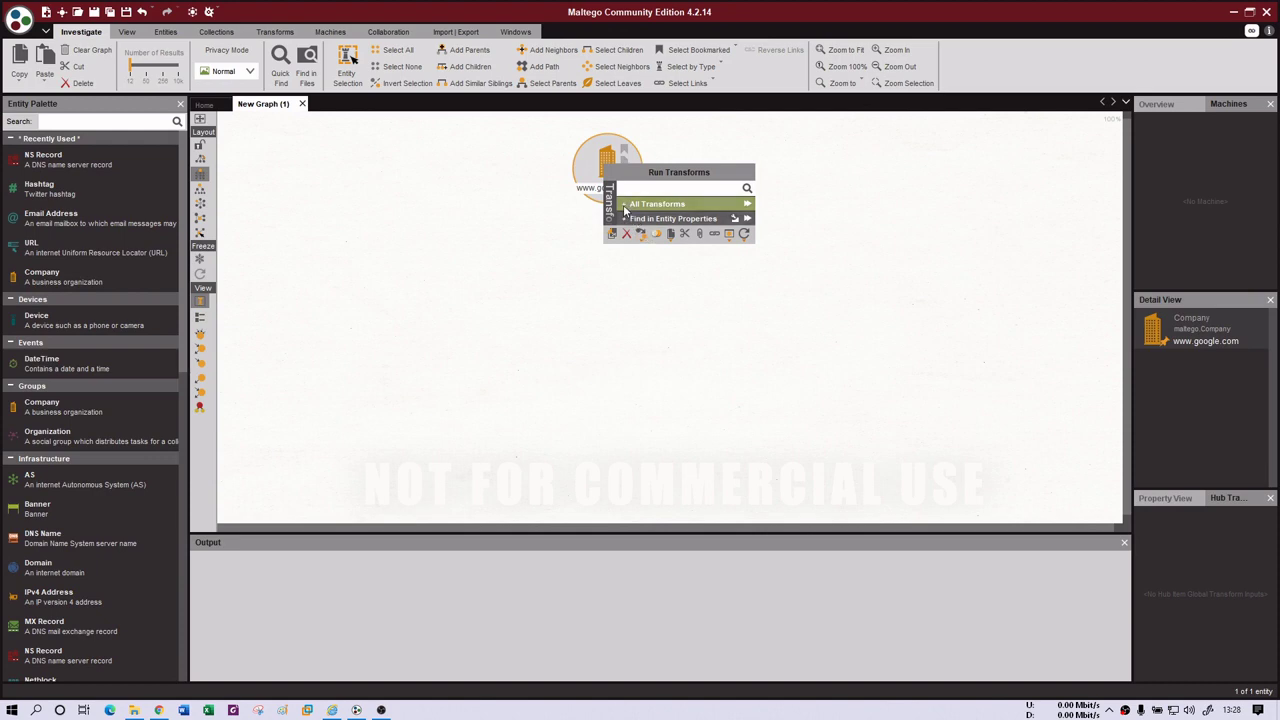
pyautogui.click(624, 206)
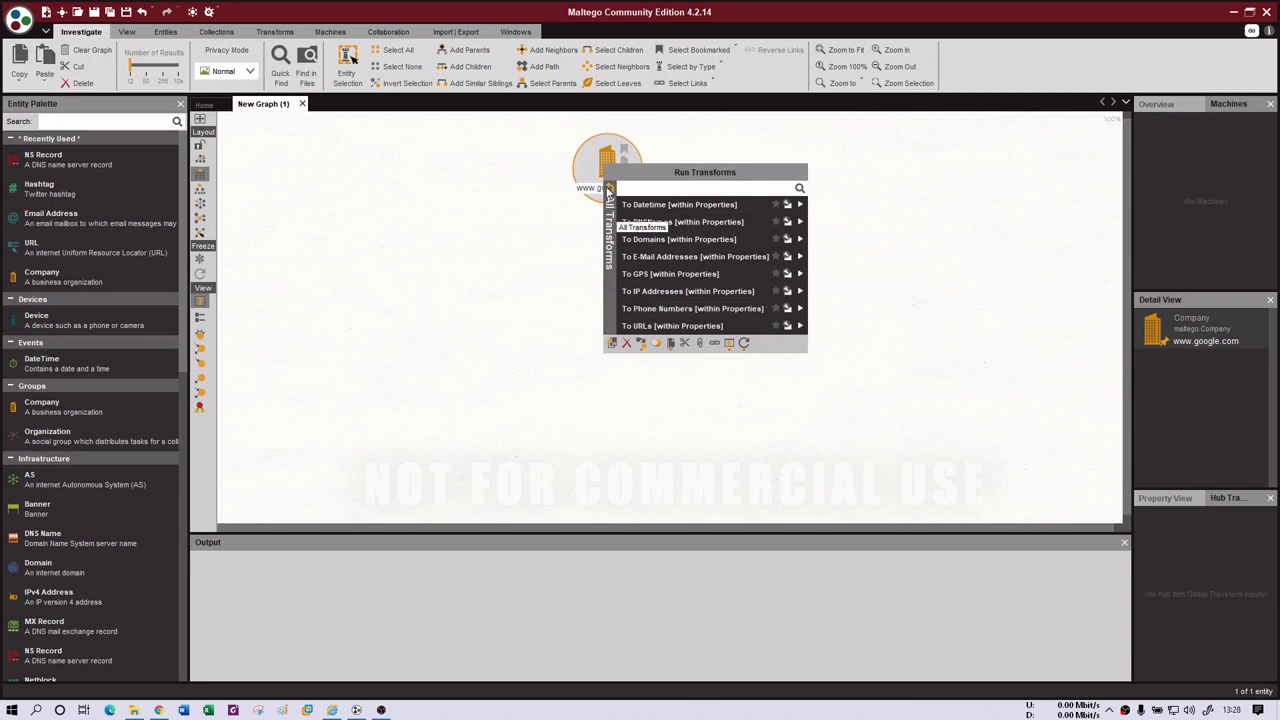
pyautogui.click(609, 190)
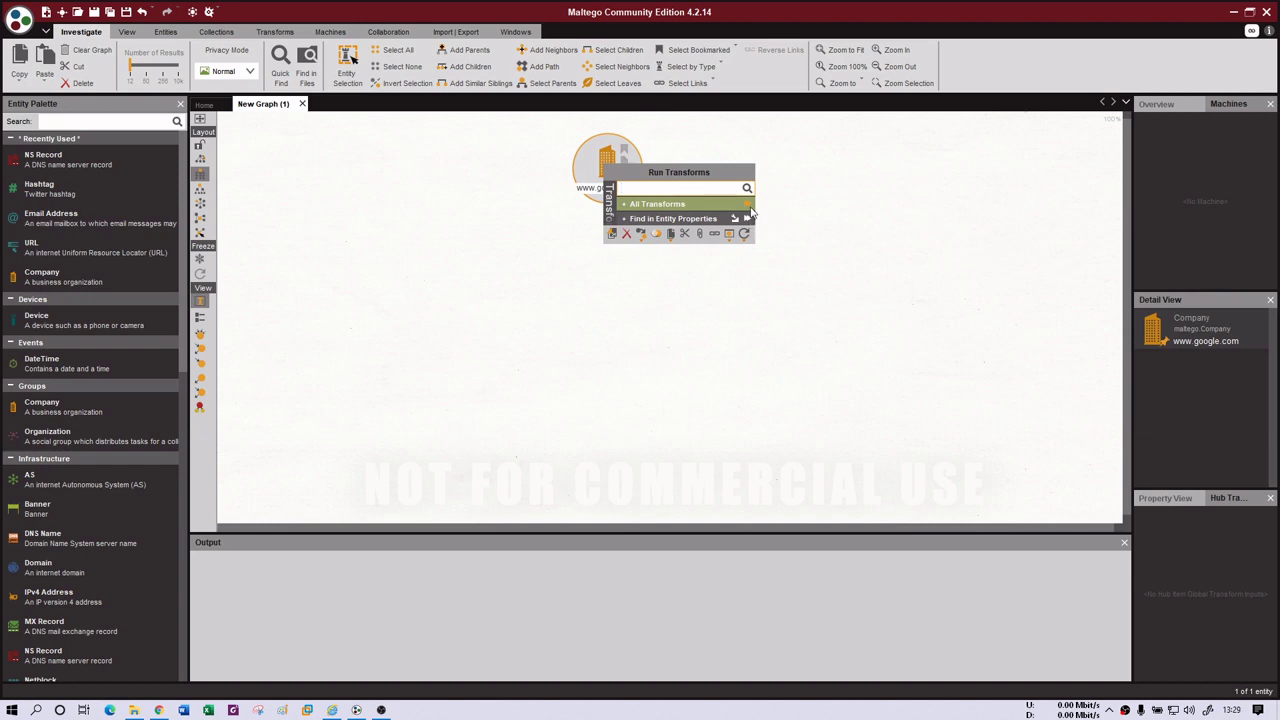
pyautogui.click(749, 216)
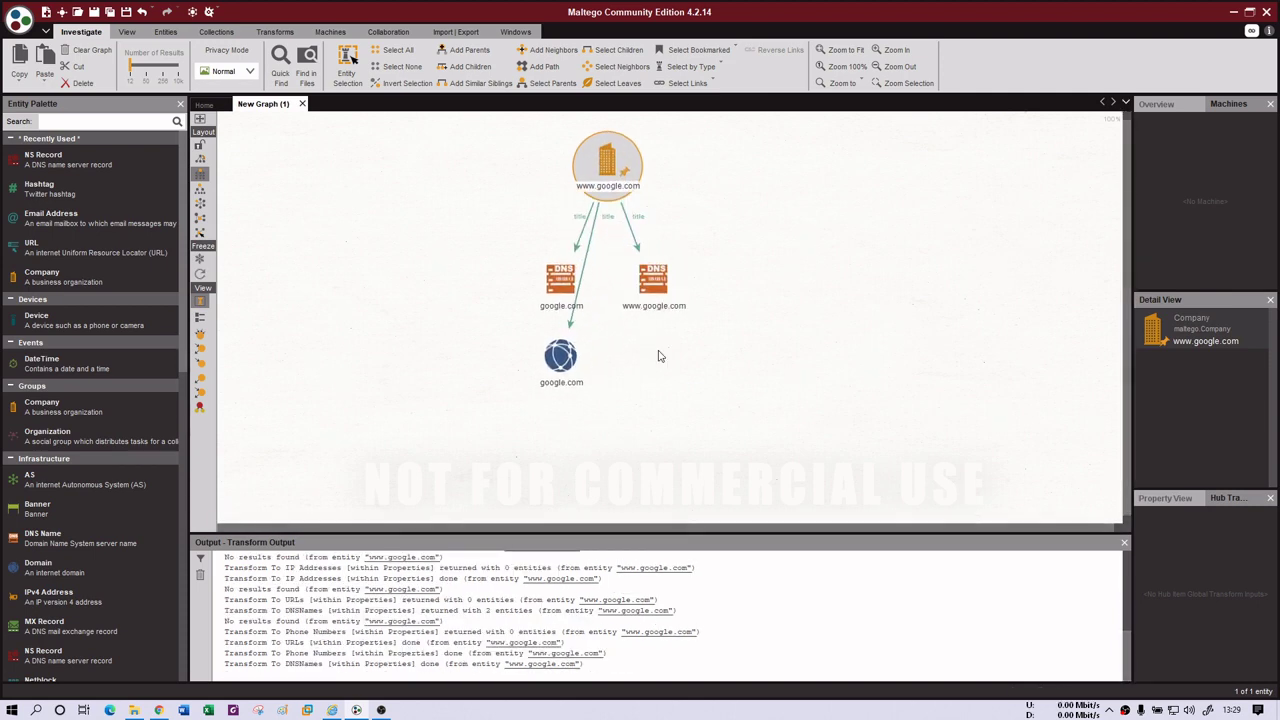
# - Inspect the resulting google.com DNS name node, its link, and the google.com domain node
pyautogui.click(563, 284)
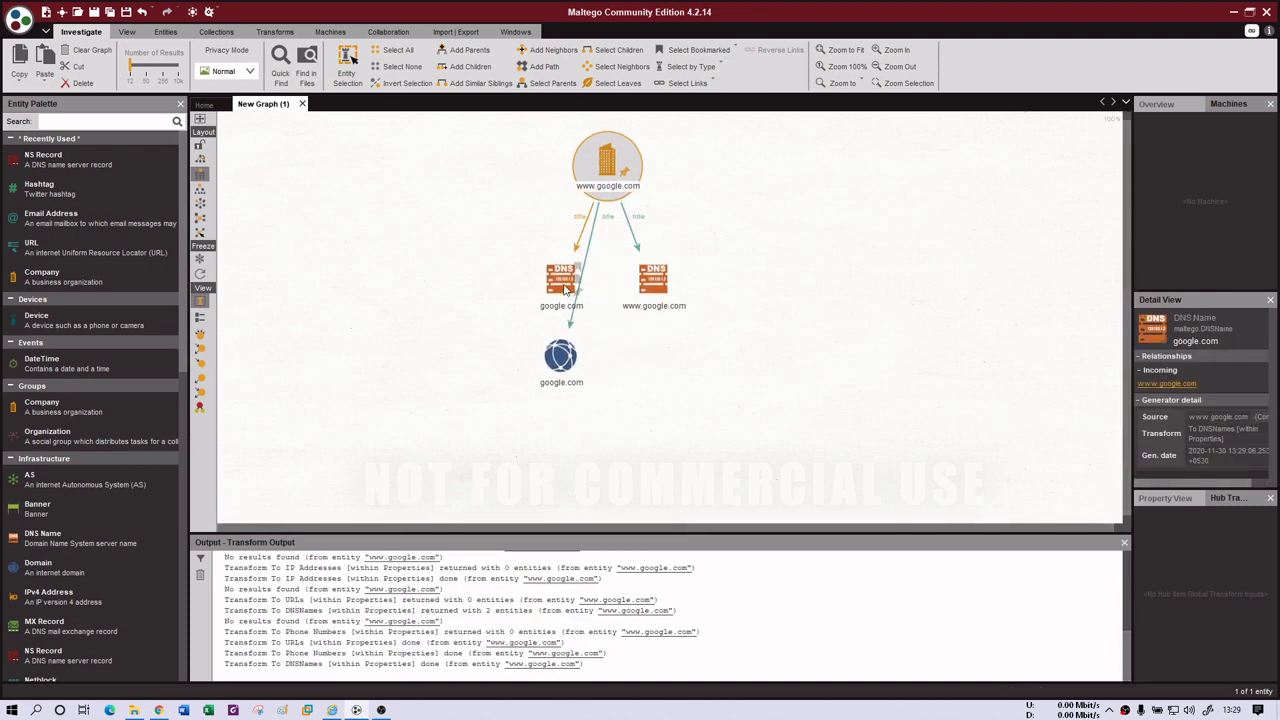
pyautogui.click(574, 289)
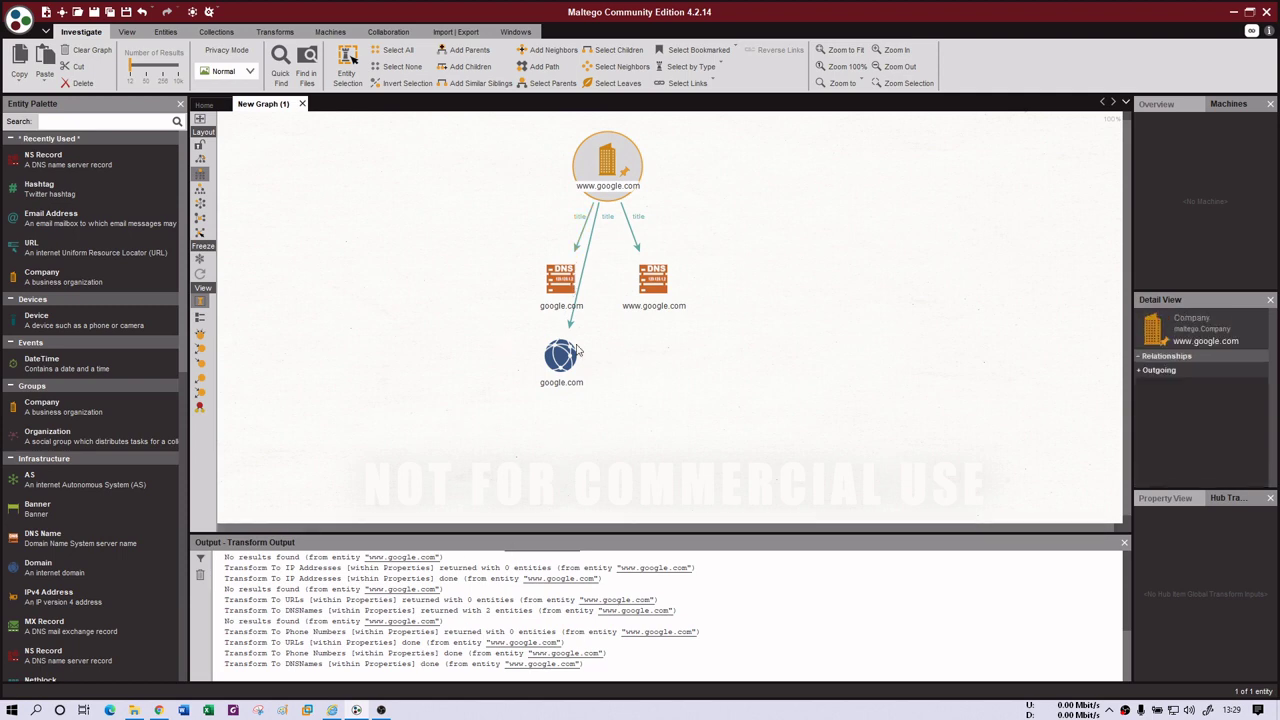
pyautogui.click(351, 58)
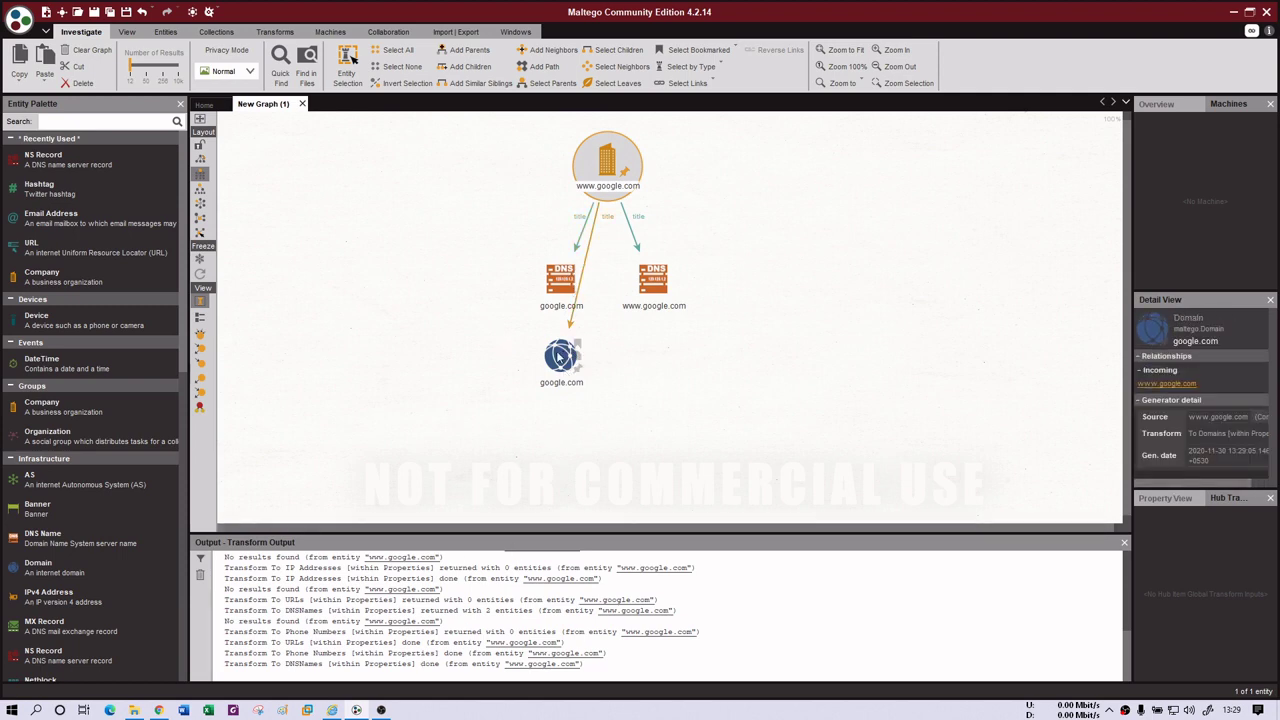
# - Run All Transforms on the google.com domain, accepting the 20100101–20201231 snapshot date range
pyautogui.rightClick(558, 354)
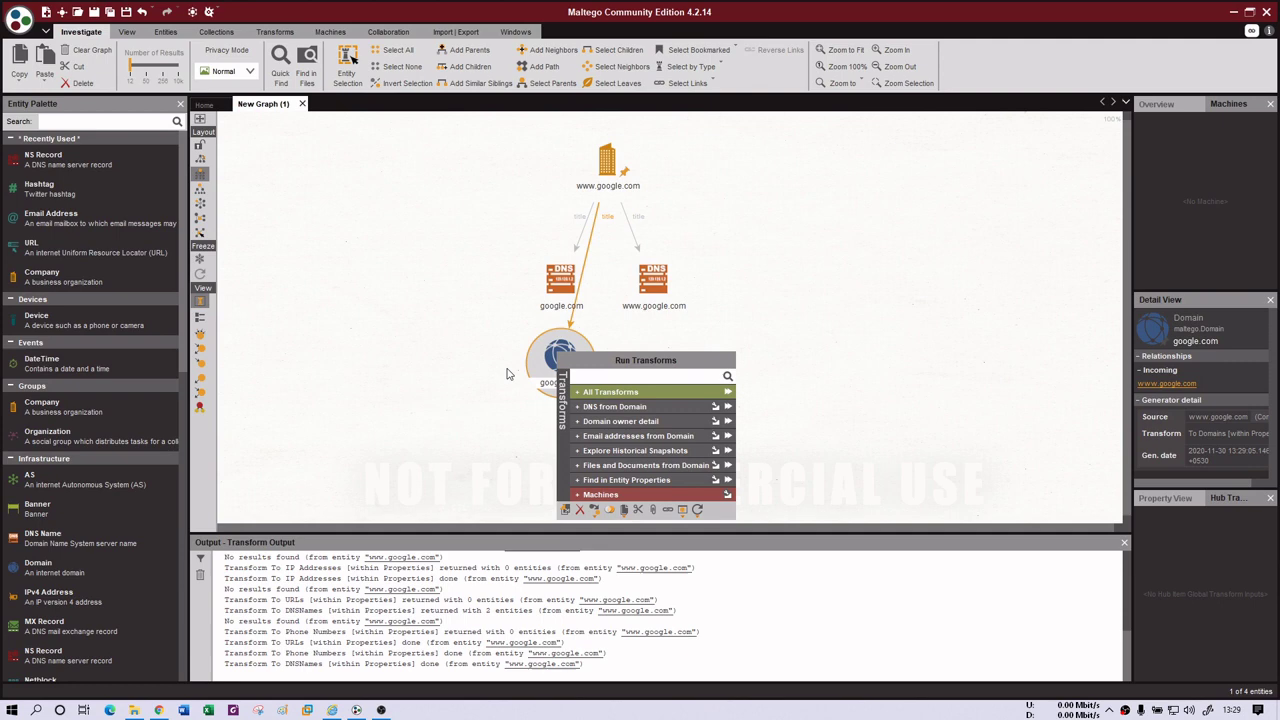
pyautogui.click(565, 370)
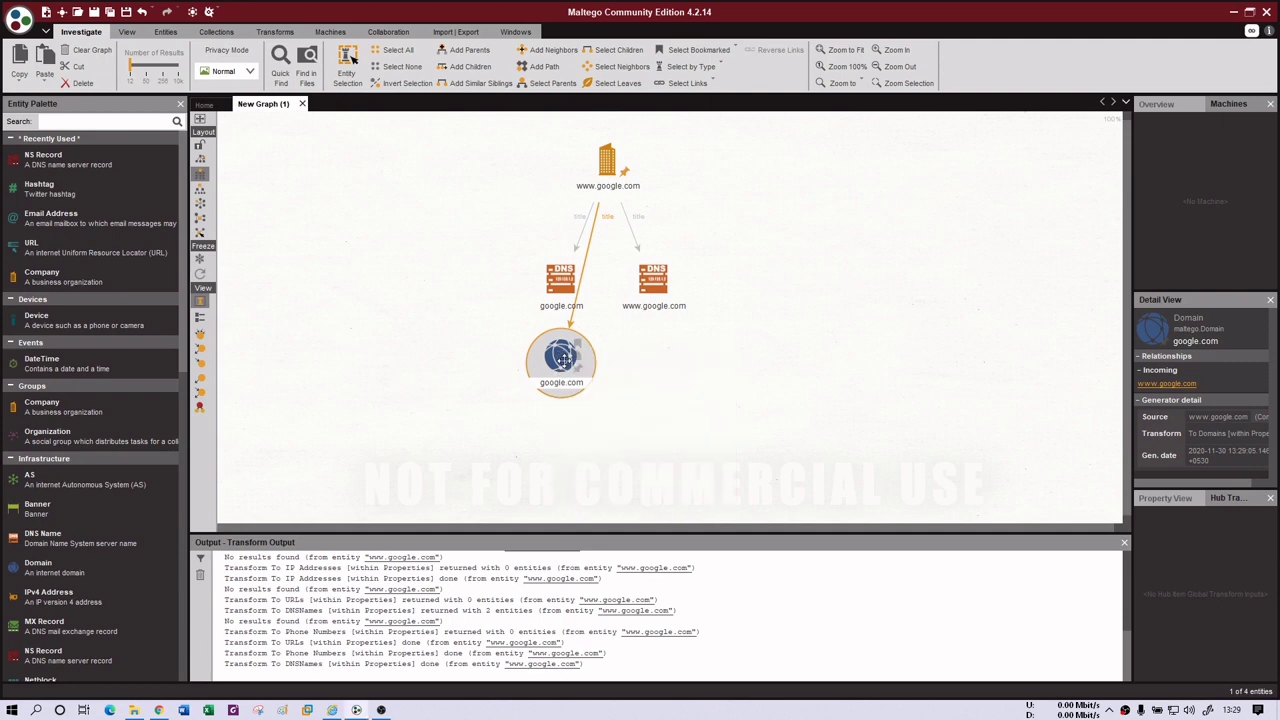
pyautogui.rightClick(565, 363)
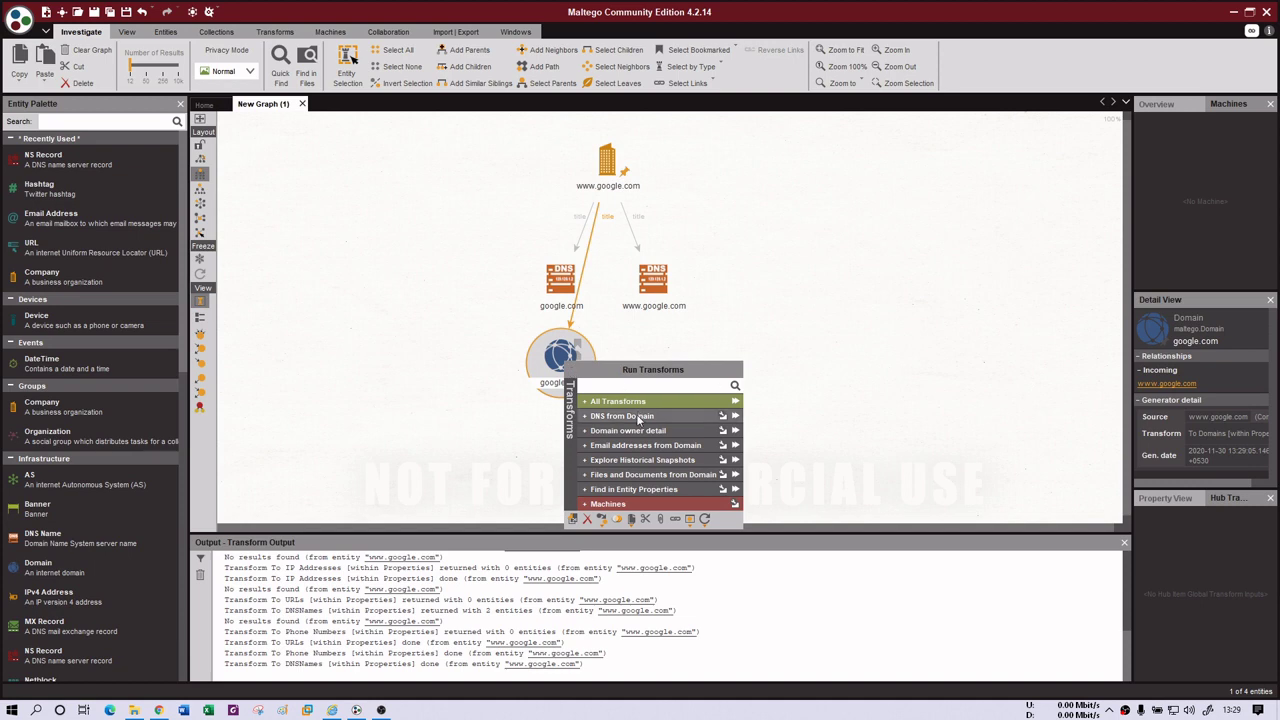
pyautogui.click(735, 405)
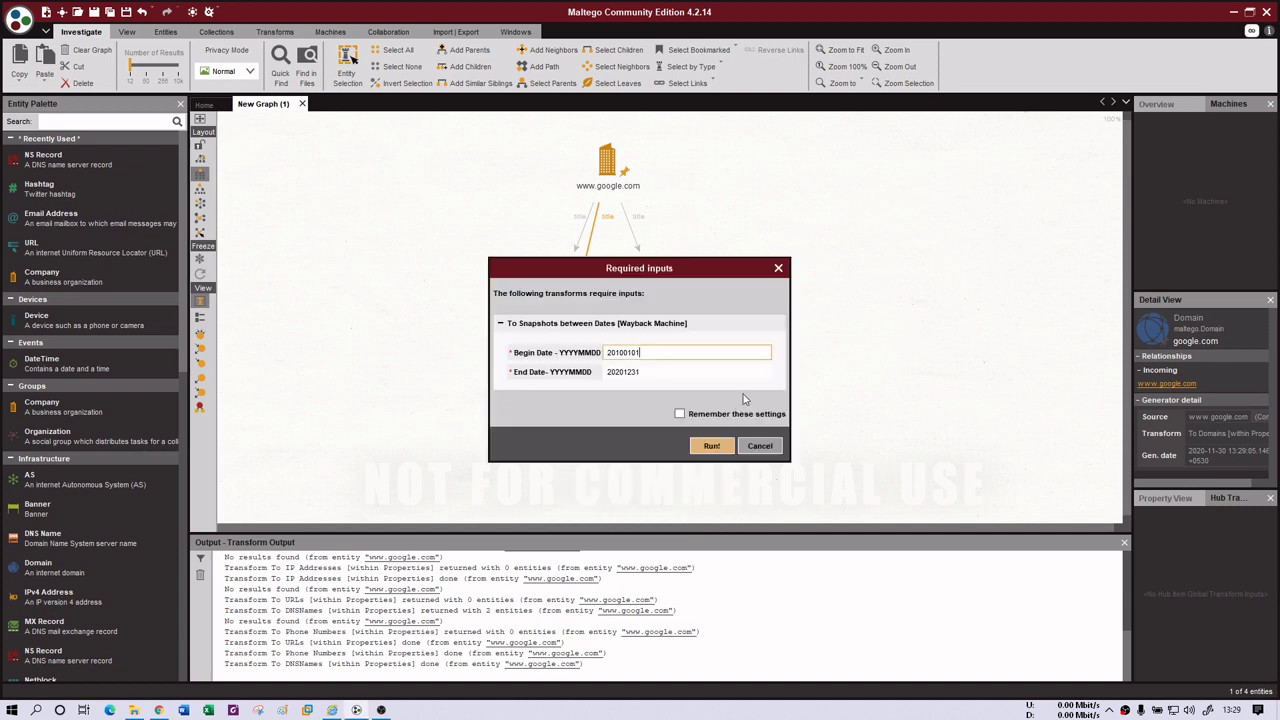
pyautogui.click(715, 448)
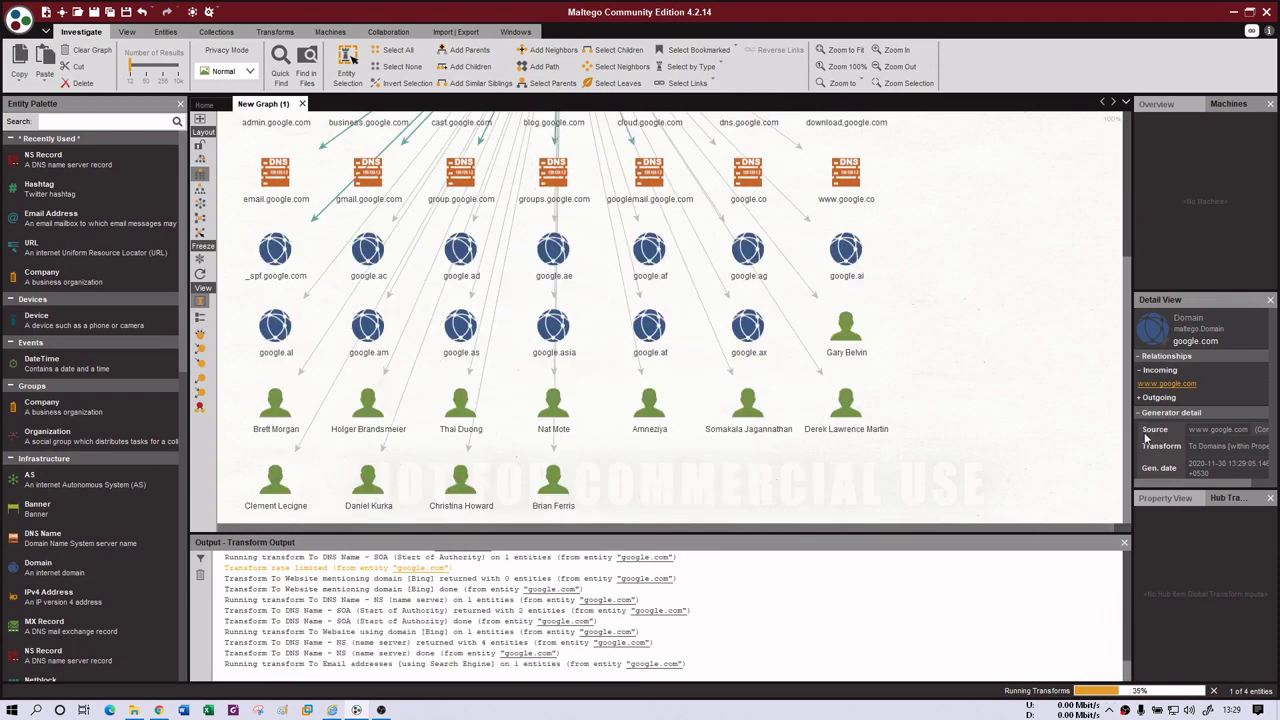
# - Inspect two found person entities and the ns4.google.com and ns3.google.com name servers
pyautogui.click(588, 407)
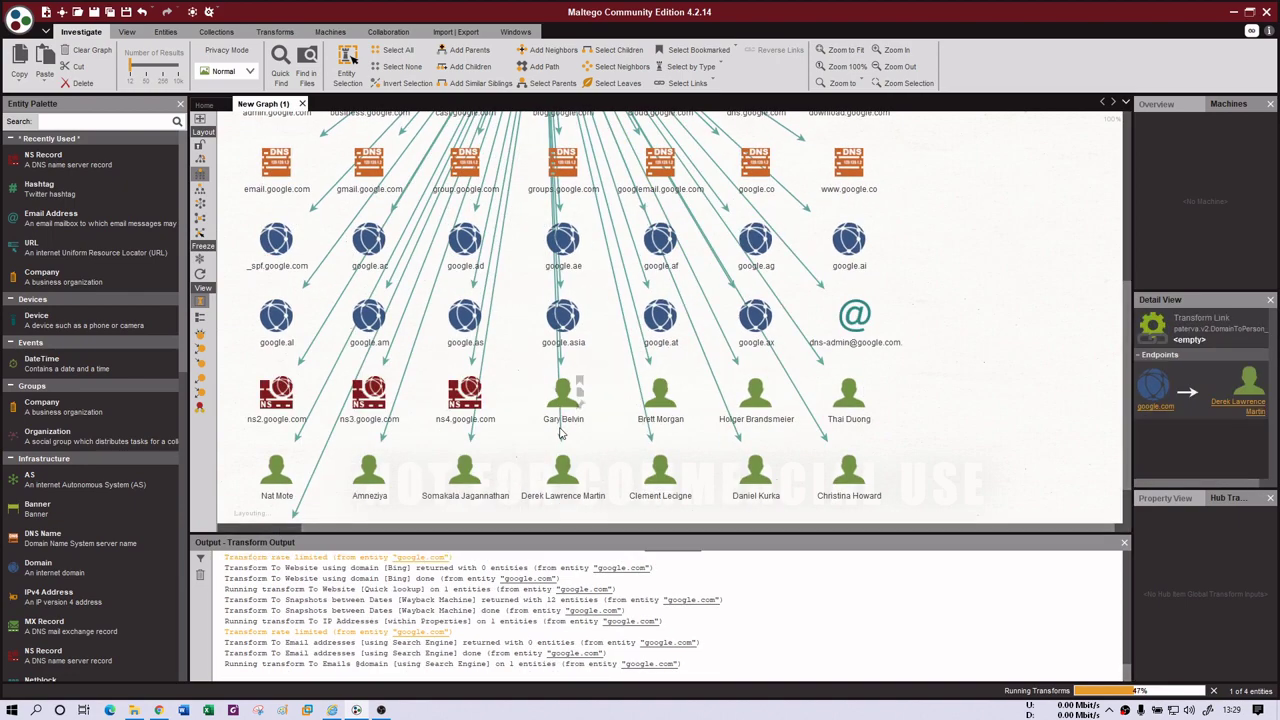
pyautogui.click(662, 400)
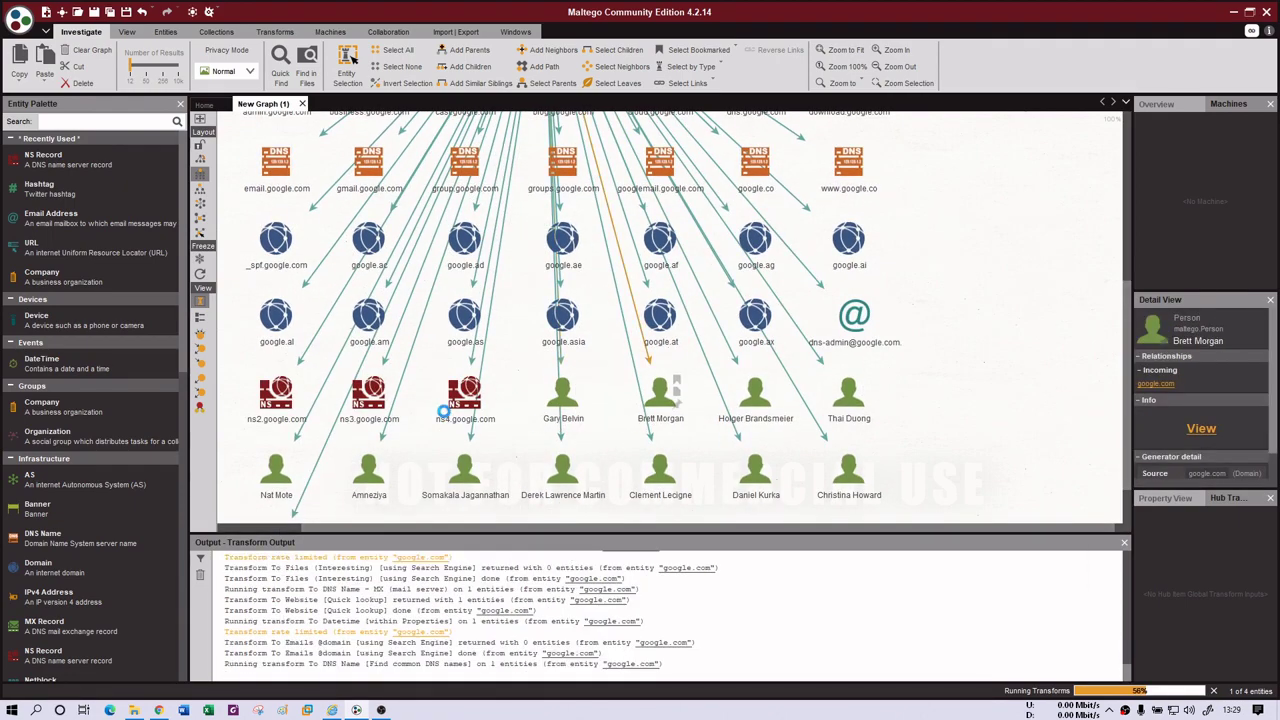
pyautogui.click(455, 410)
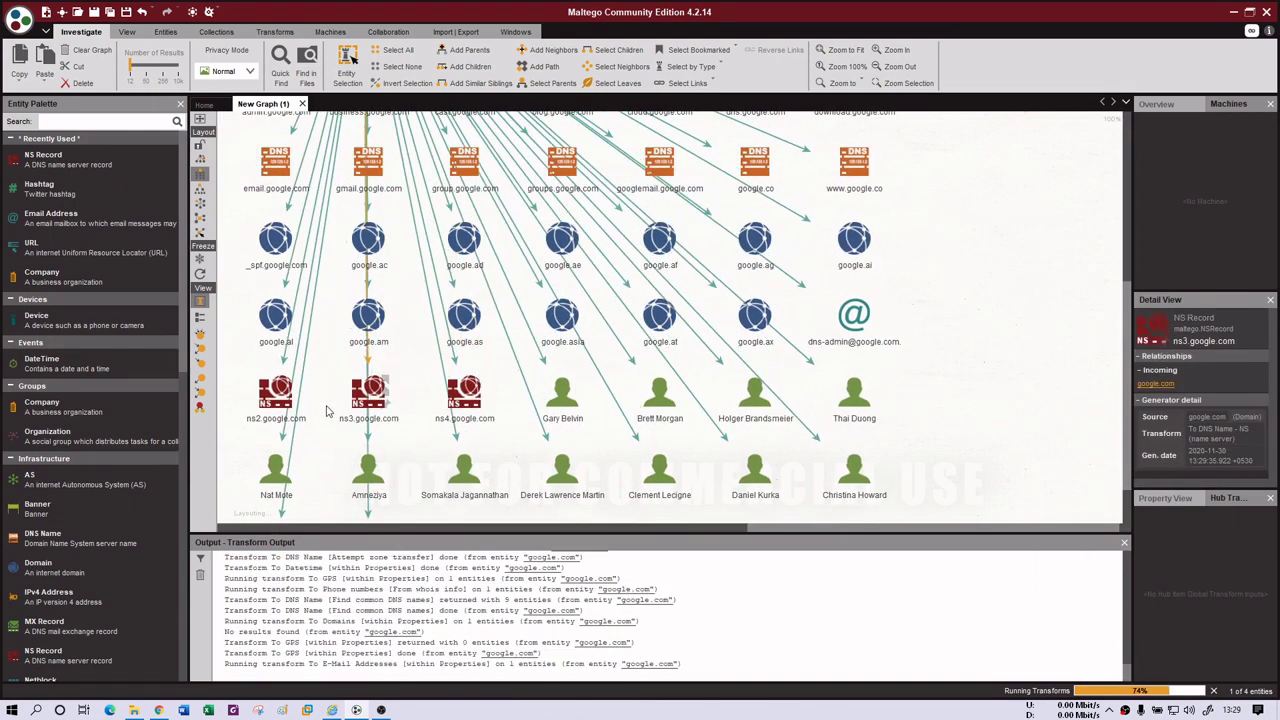
pyautogui.click(362, 400)
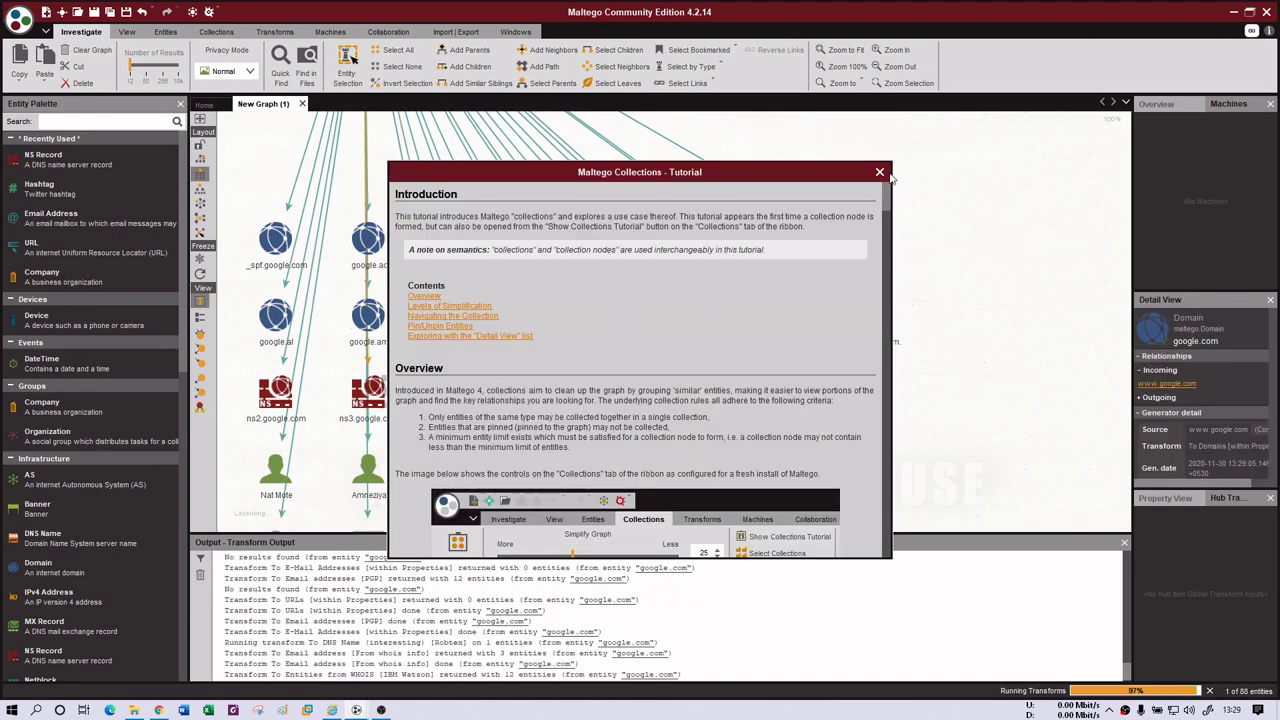
# - Dismiss the Collections tutorial and pan around the expanded google.com graph
pyautogui.click(879, 172)
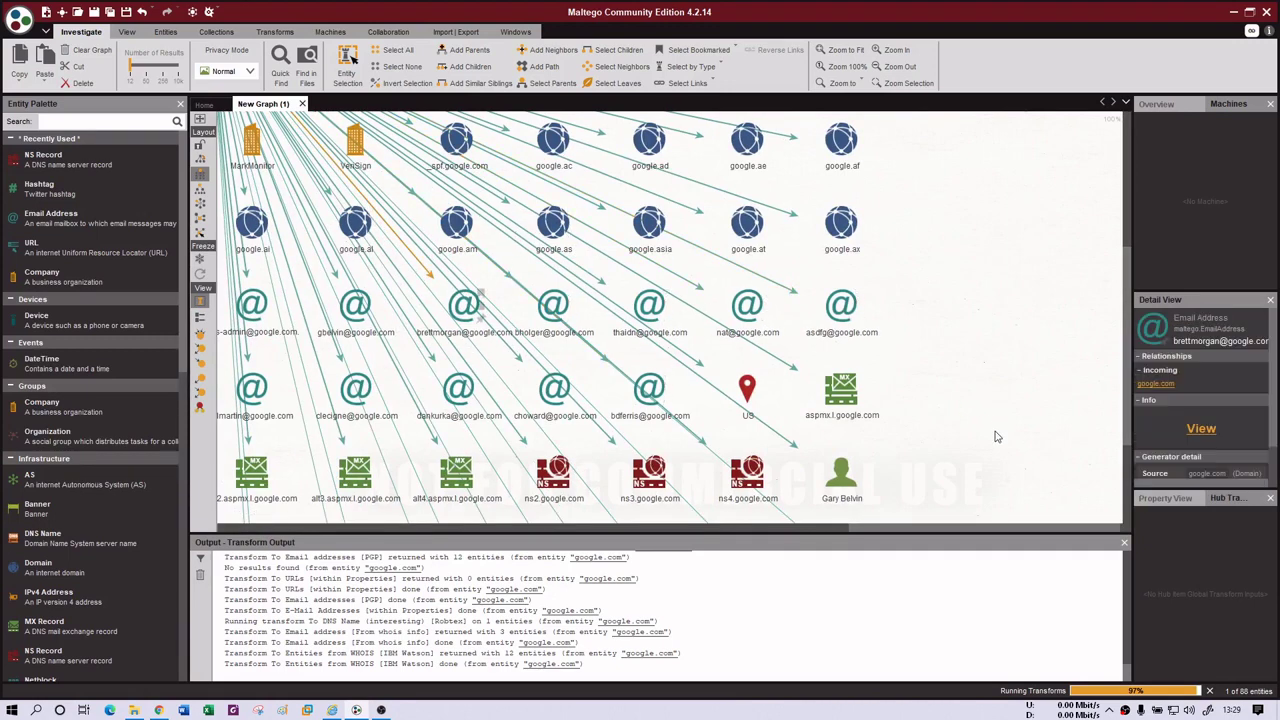
pyautogui.click(585, 526)
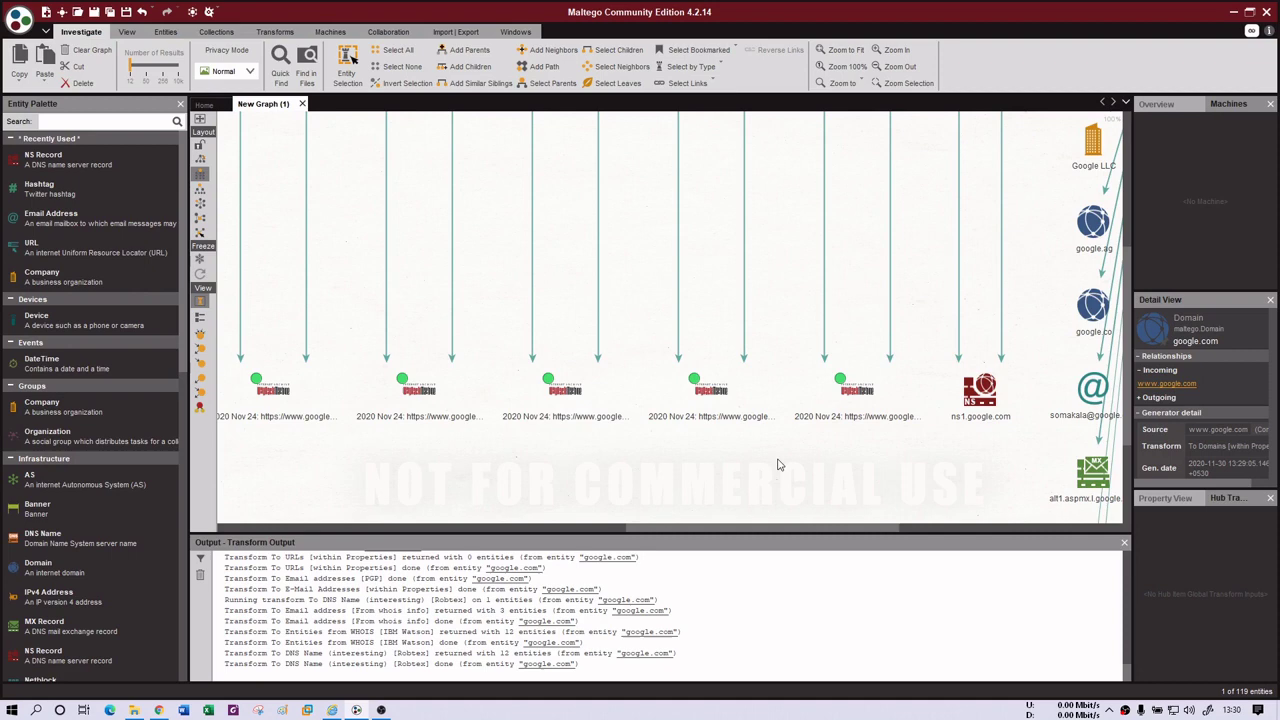
pyautogui.click(510, 528)
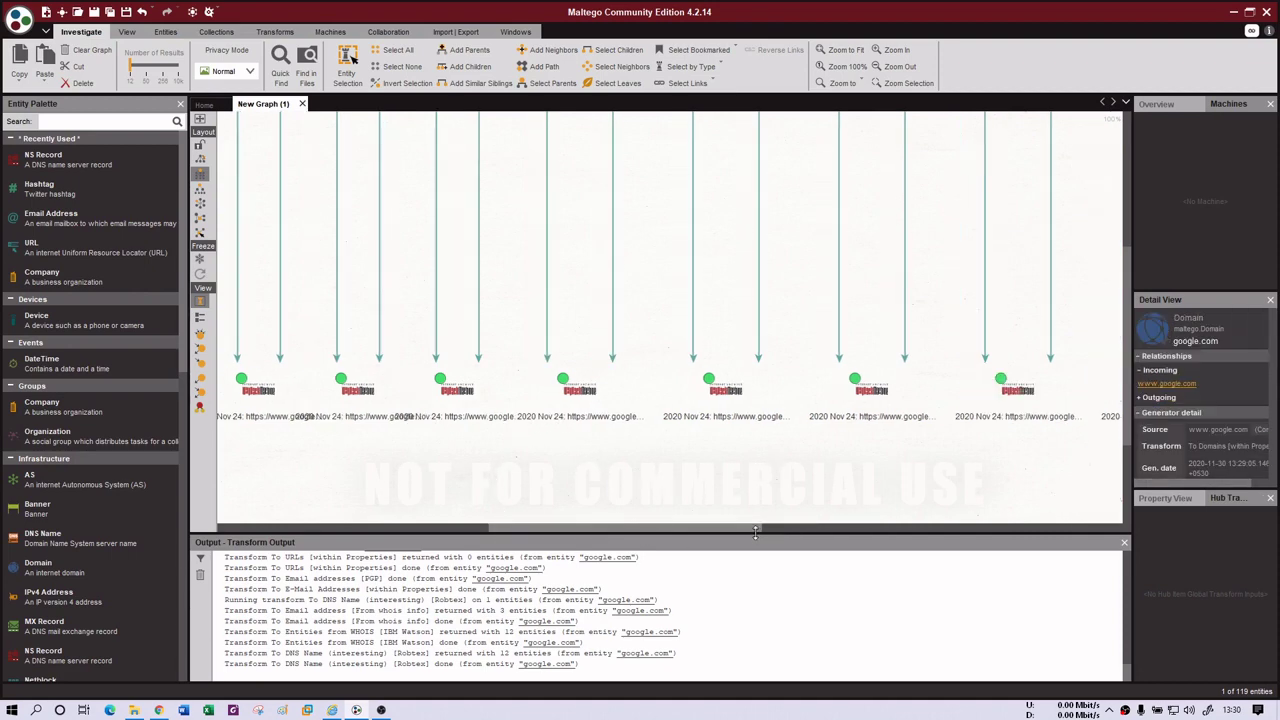
pyautogui.moveTo(755, 533); pyautogui.dragTo(478, 513)
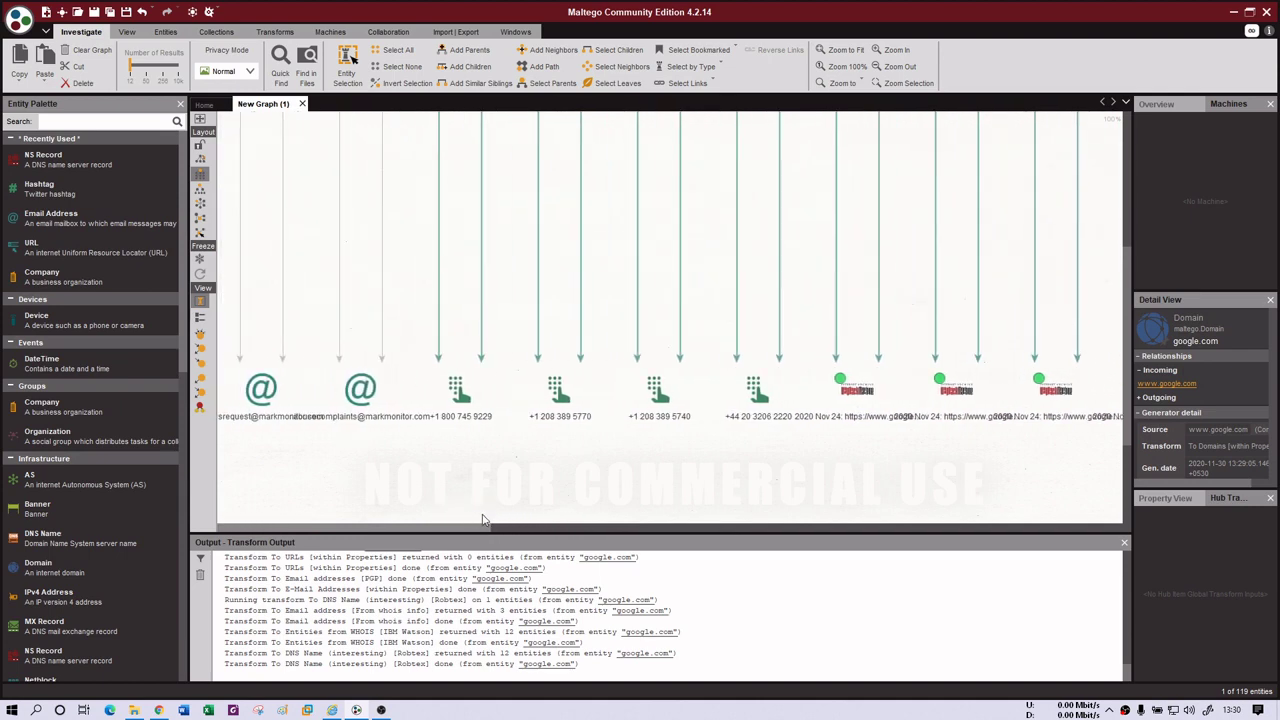
pyautogui.moveTo(460, 532); pyautogui.dragTo(1014, 590)
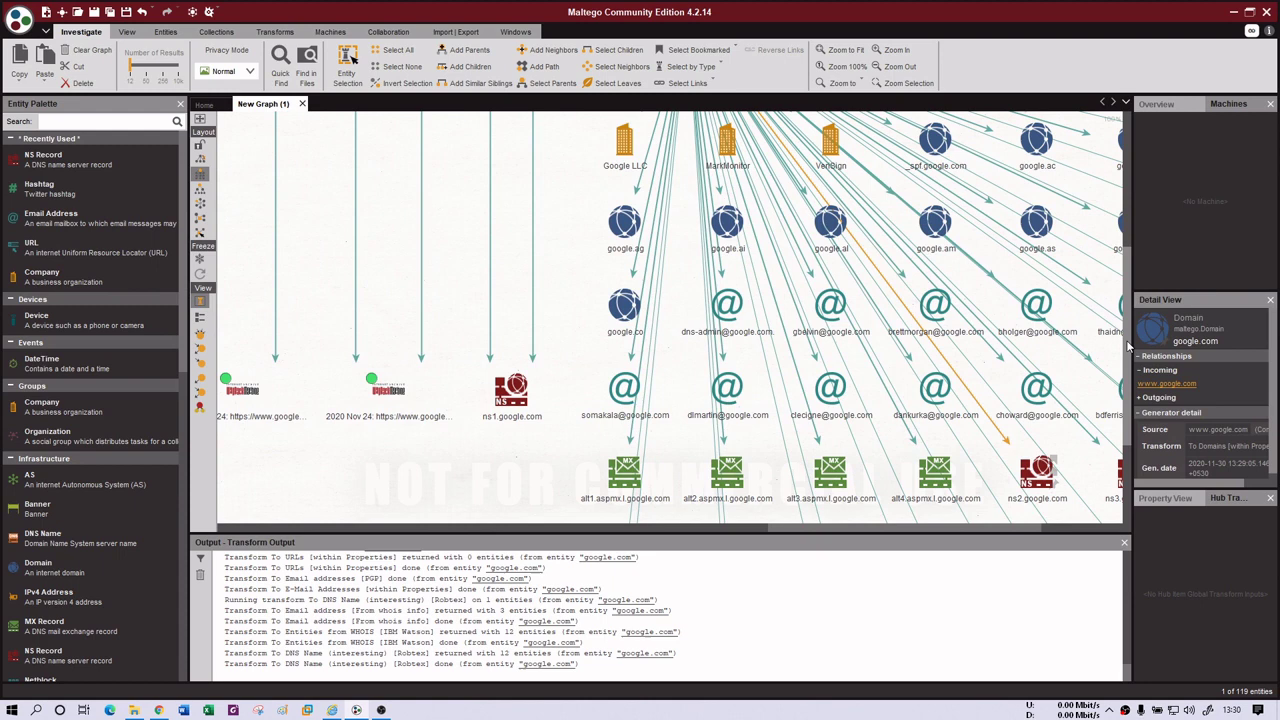
pyautogui.moveTo(1128, 333); pyautogui.dragTo(1124, 278)
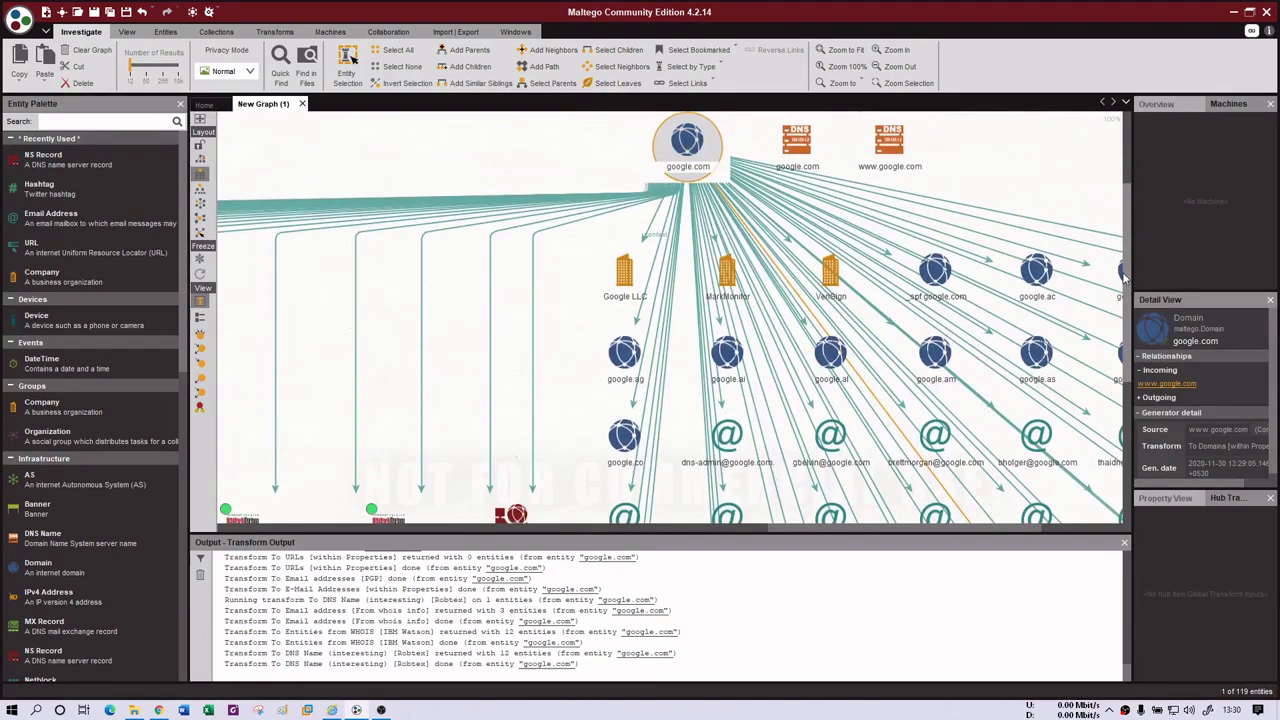
# - Inspect the google.com-to-email link and the google.ai domain in Detail View, then deselect it
pyautogui.click(948, 352)
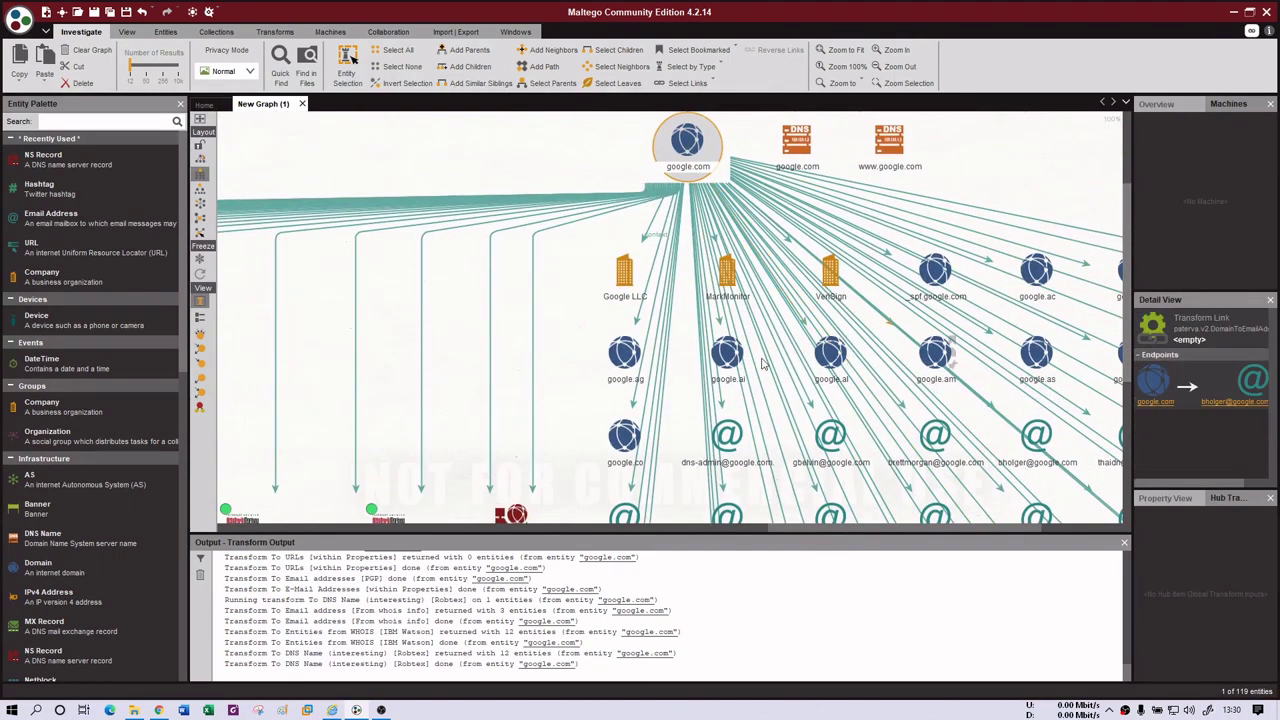
pyautogui.click(726, 347)
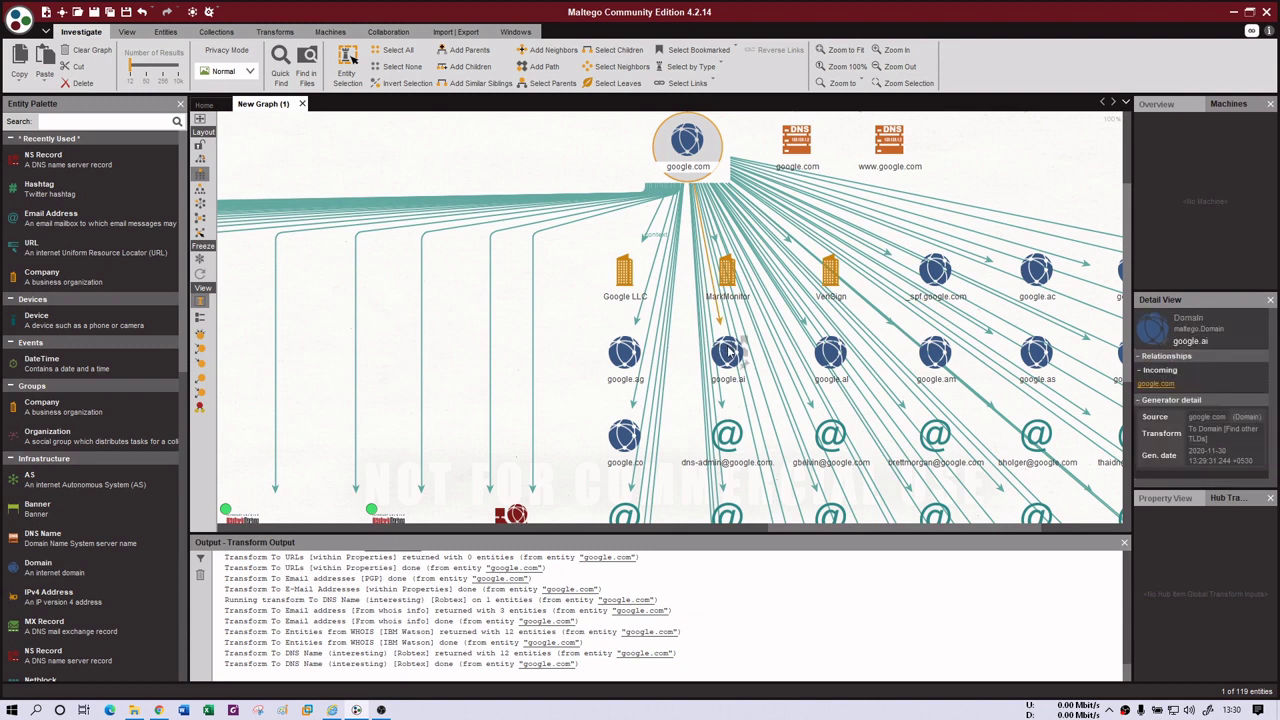
pyautogui.click(508, 324)
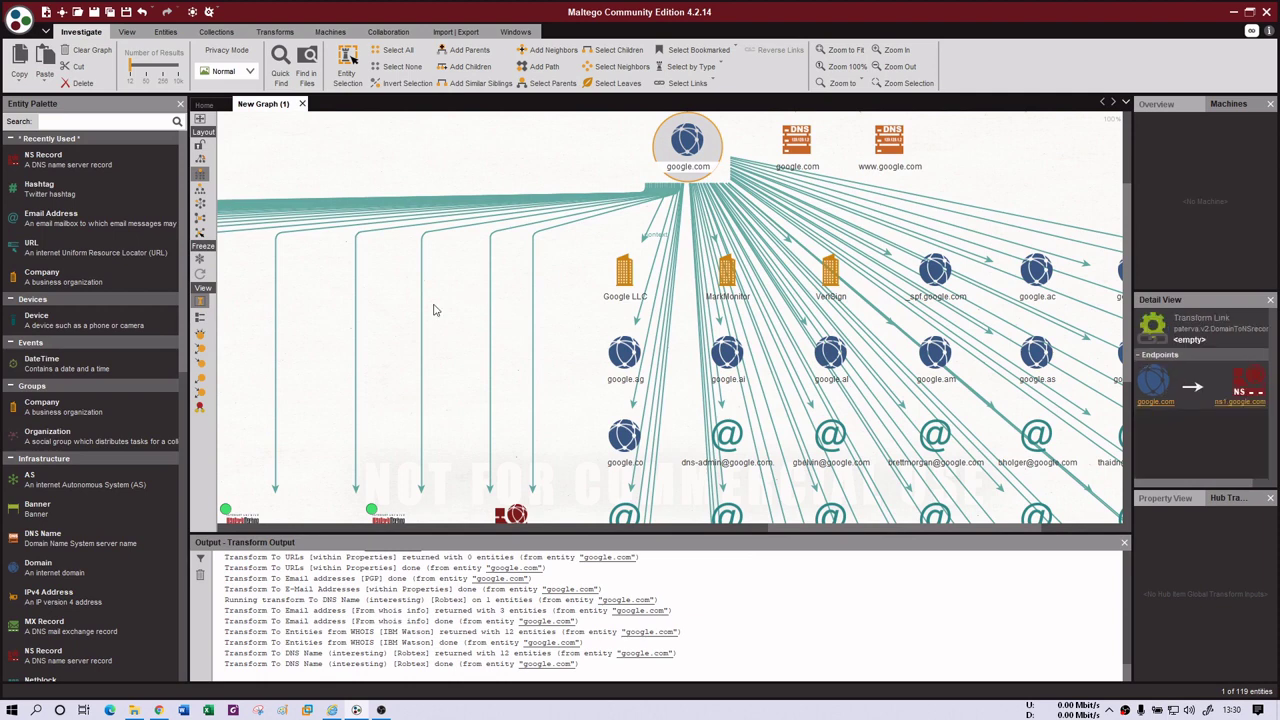
# - Select every entity and delete them all from the graph, confirming with Yes
pyautogui.click(429, 201)
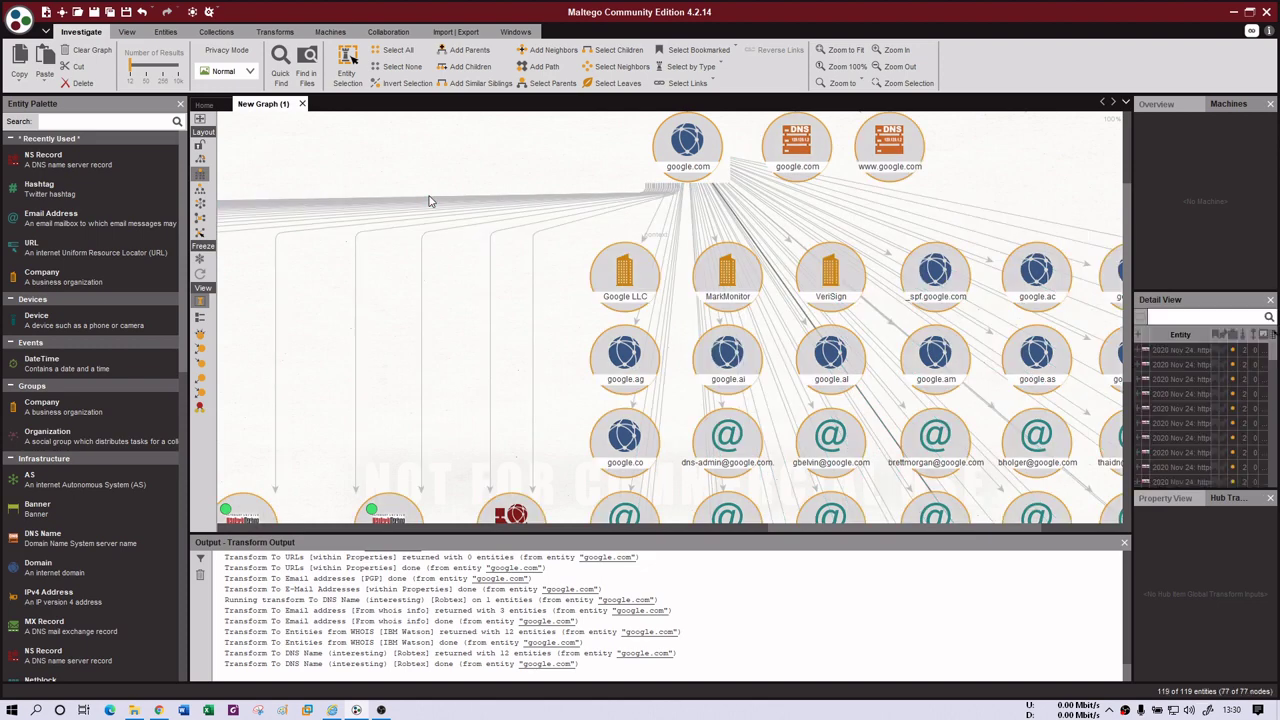
pyautogui.press('Delete')
pyautogui.click(601, 393)
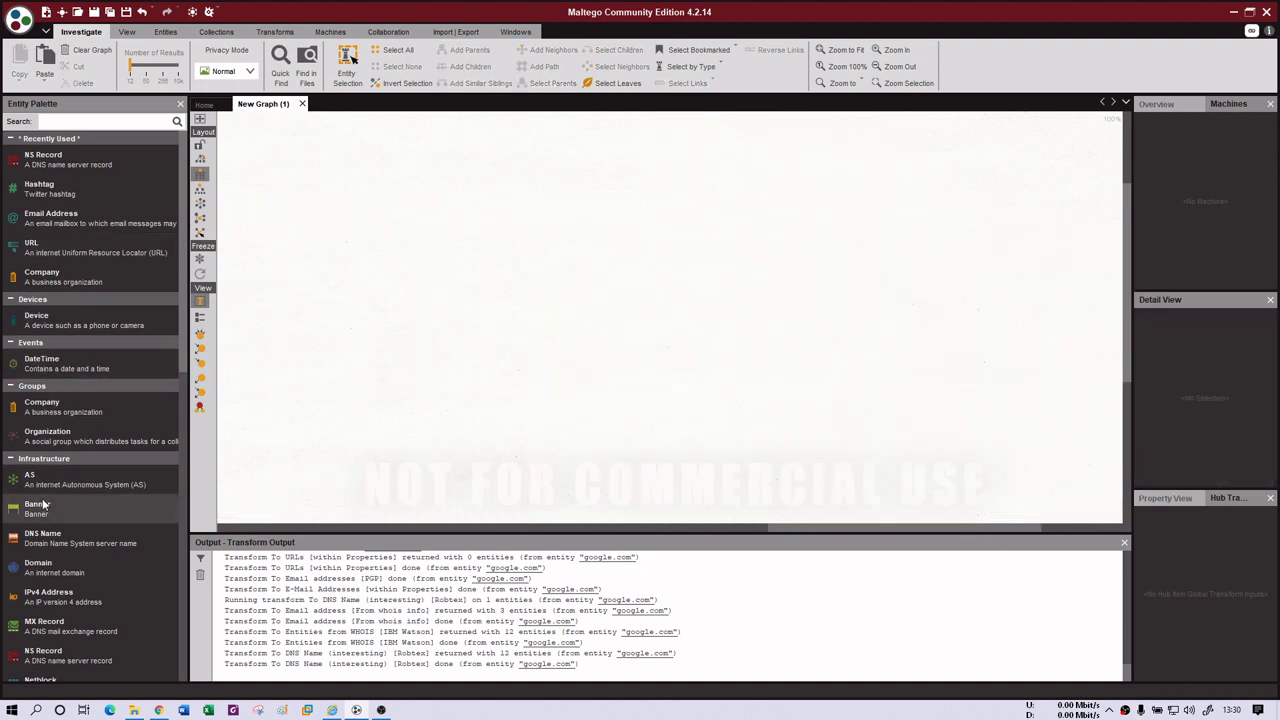
# - Scroll the Entity Palette to Personal and drag an Email Address entity onto the empty canvas
pyautogui.scroll(-8, 72, 568)
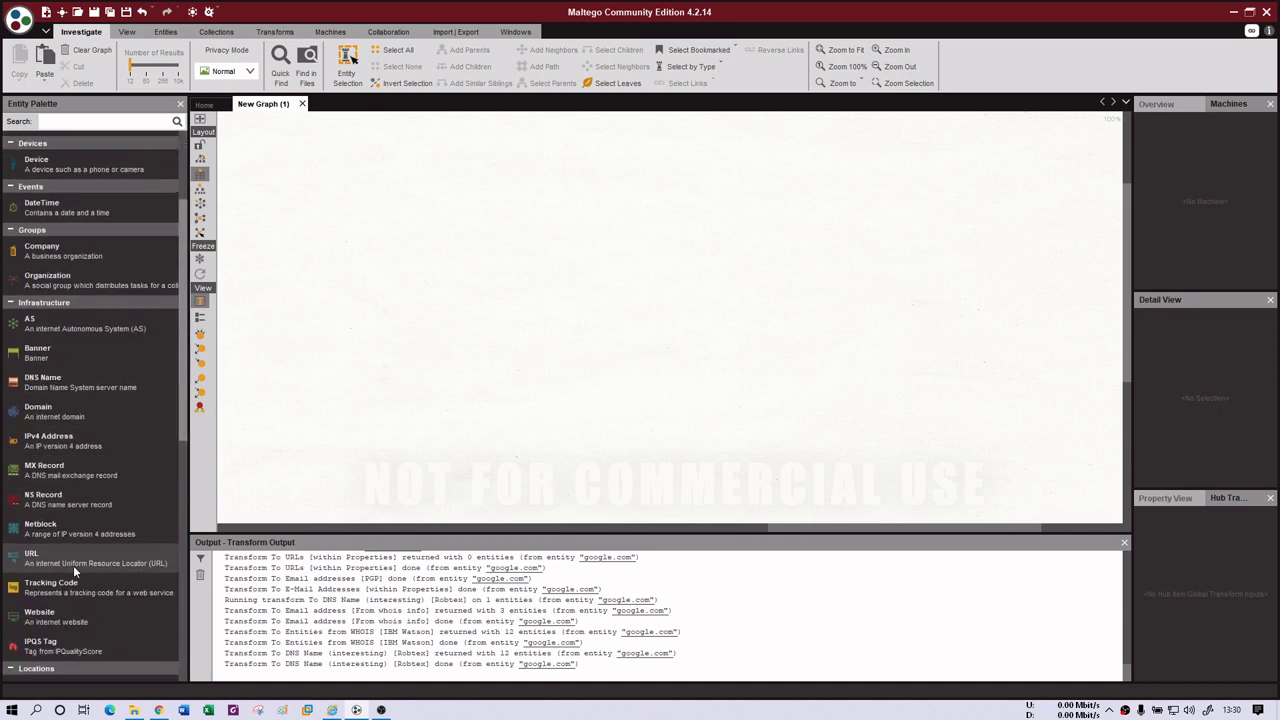
pyautogui.scroll(-5, 80, 555)
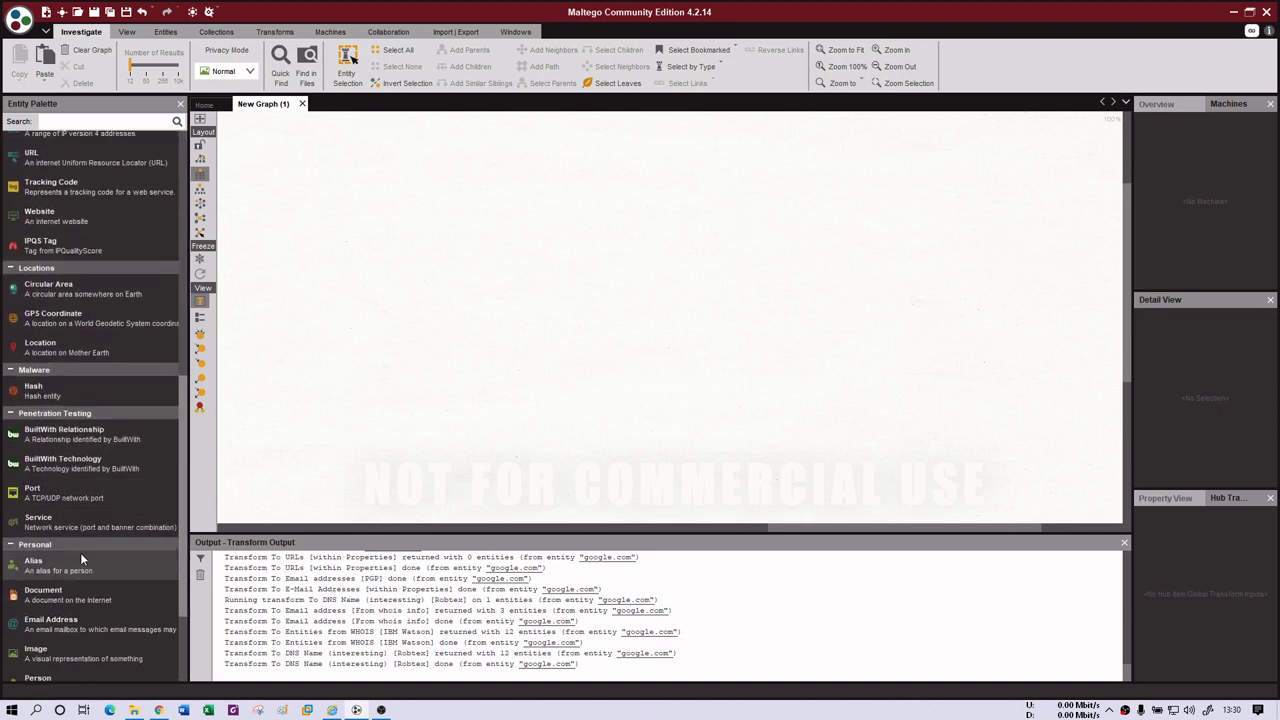
pyautogui.moveTo(66, 495); pyautogui.dragTo(600, 190)
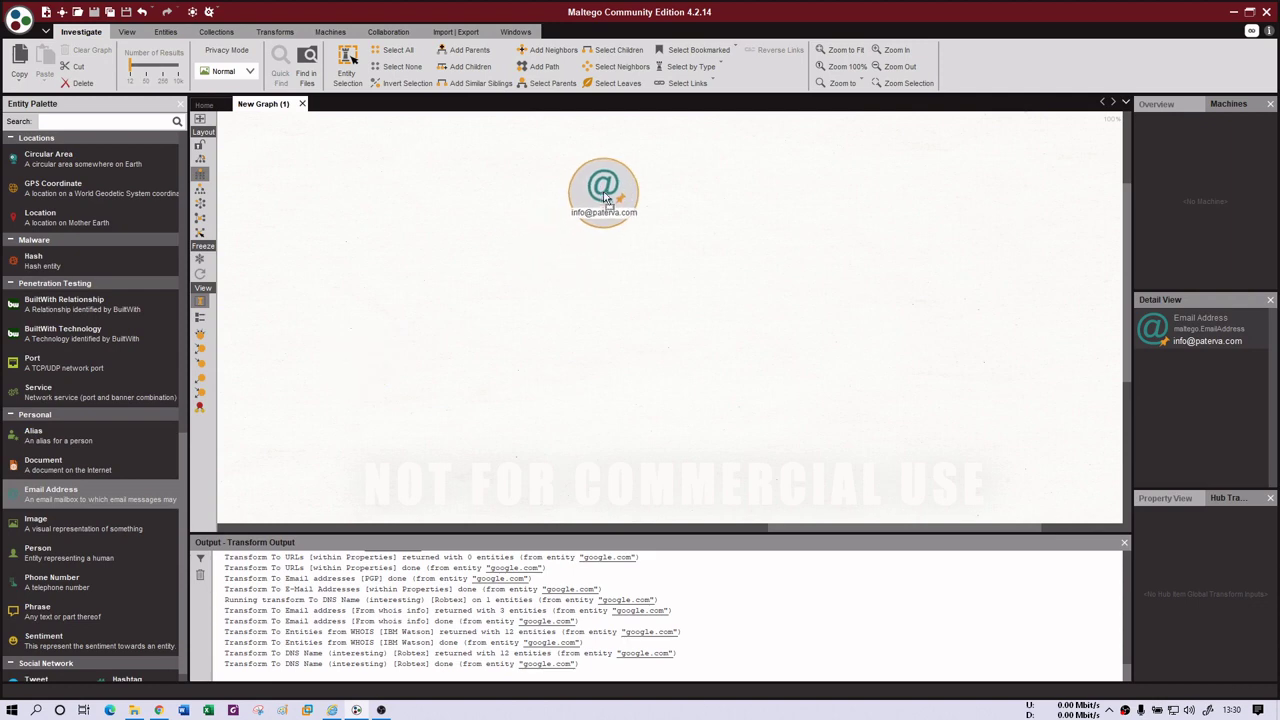
pyautogui.doubleClick(594, 186)
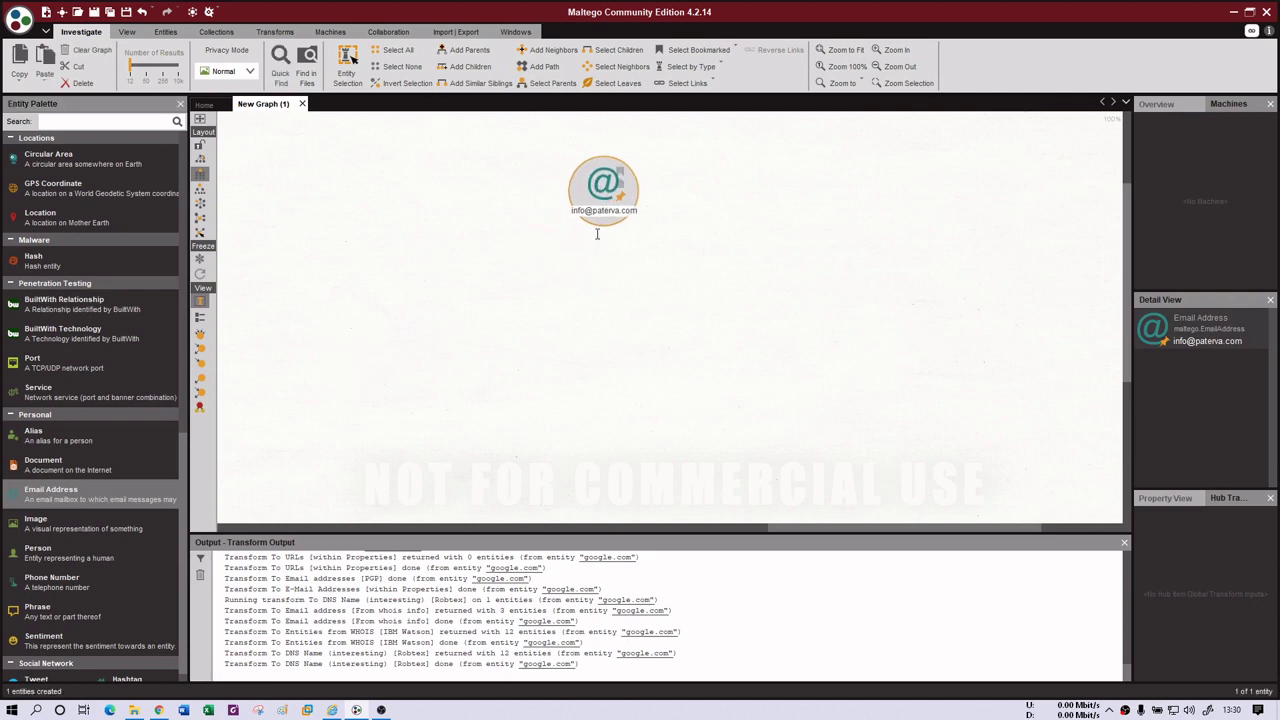
pyautogui.click(512, 260)
pyautogui.moveTo(512, 260); pyautogui.dragTo(408, 256)
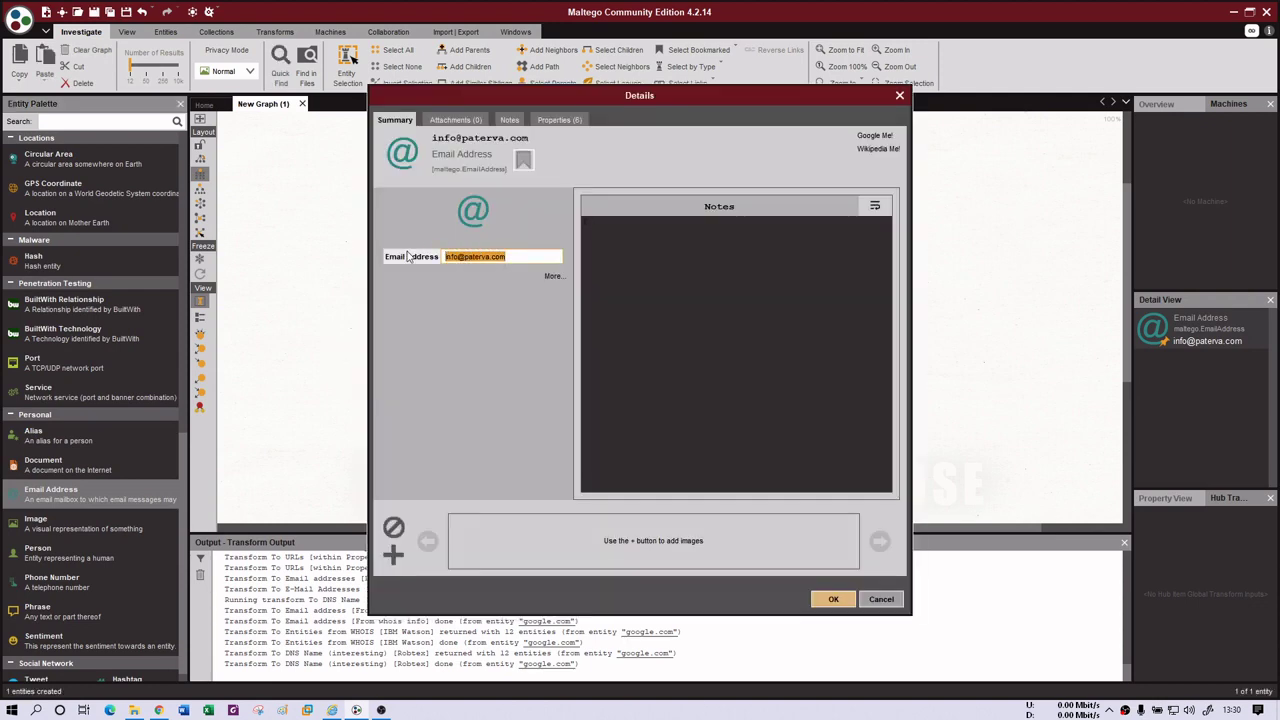
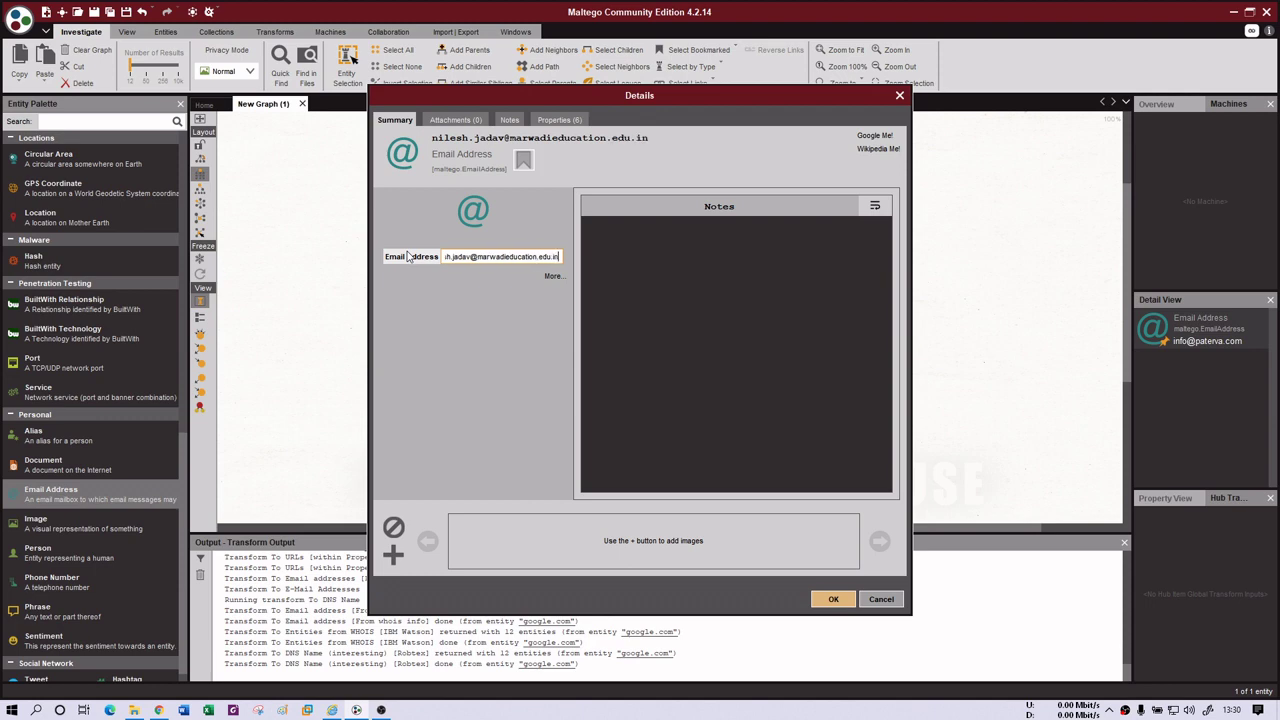
pyautogui.click(833, 599)
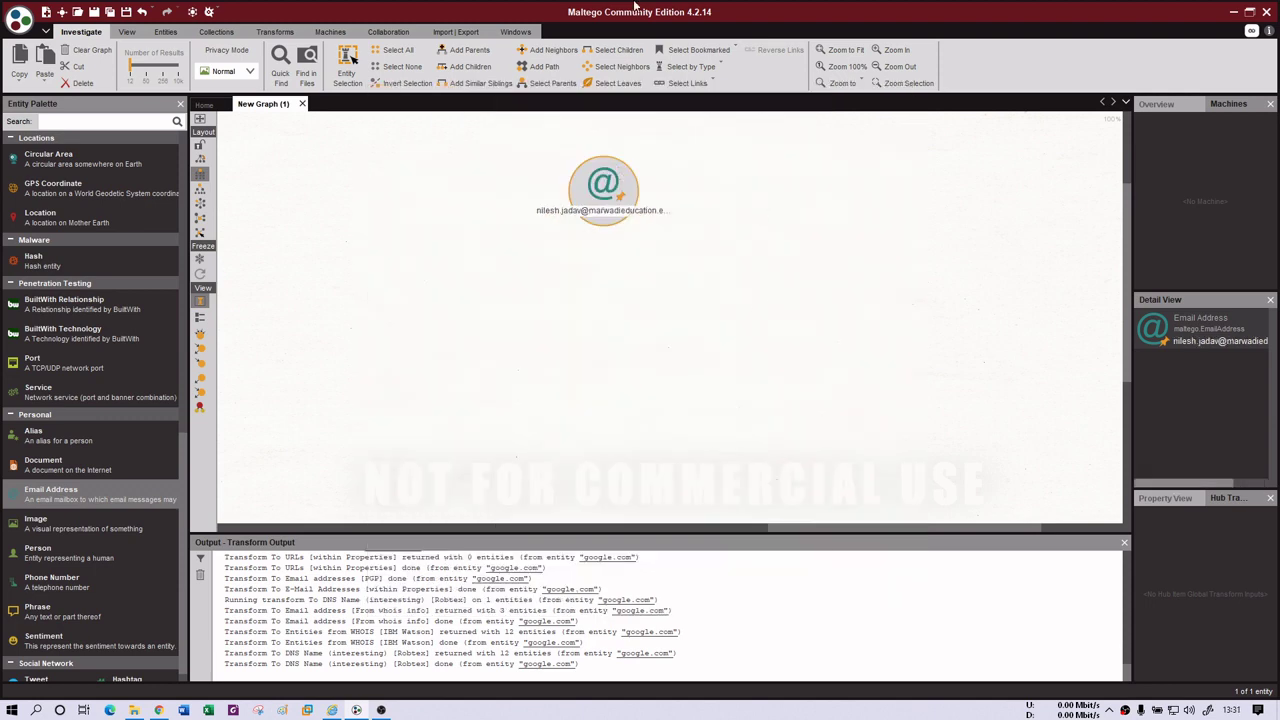
# - Run Get Email Details on the email entity with name format FL
pyautogui.rightClick(597, 186)
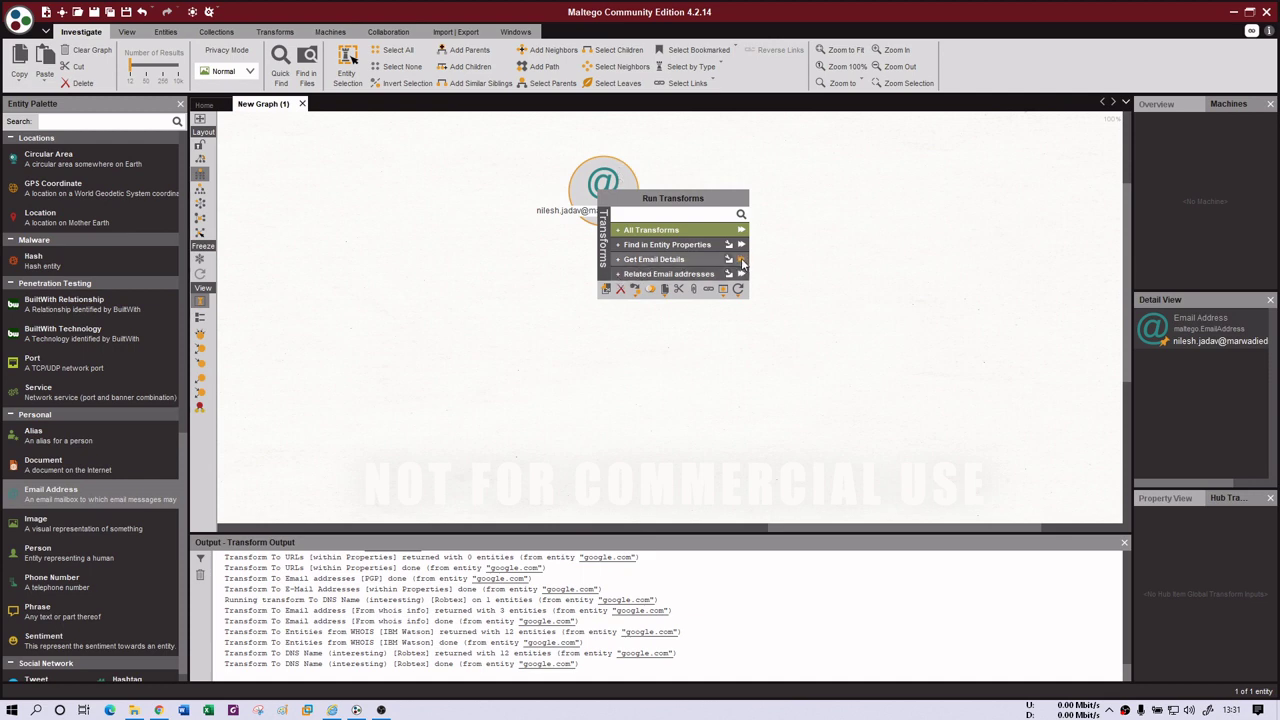
pyautogui.click(742, 260)
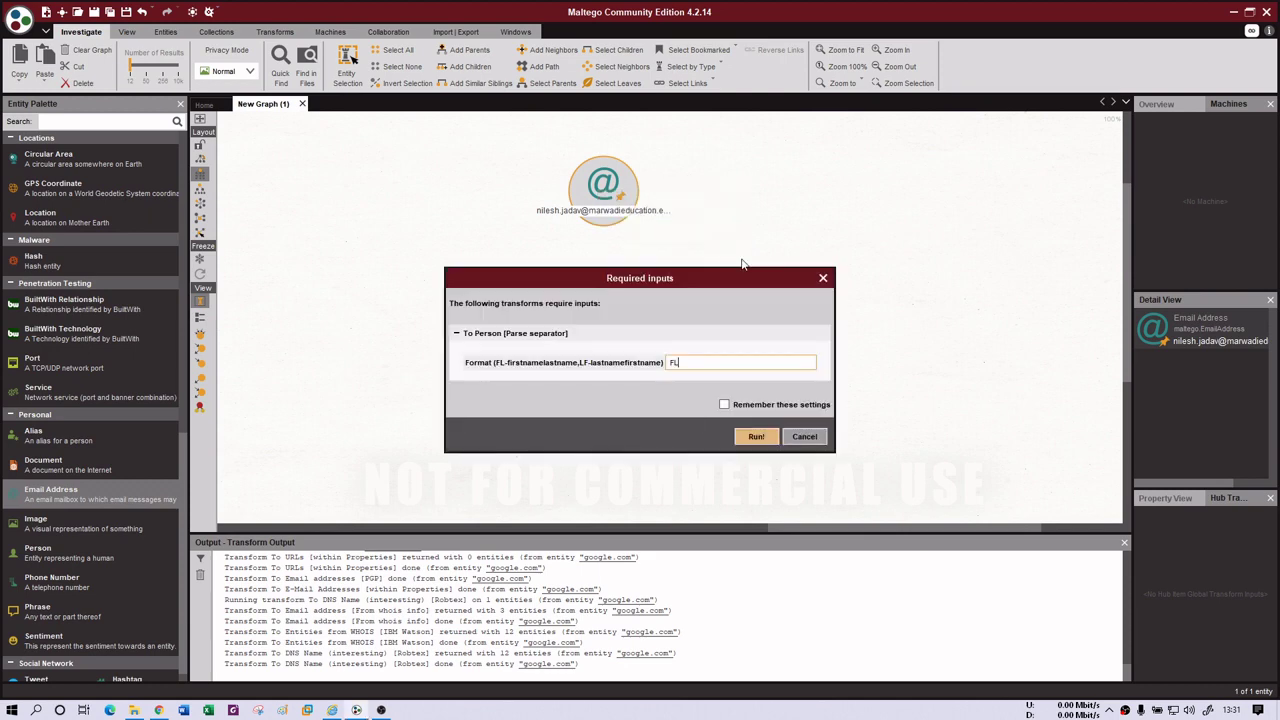
pyautogui.click(755, 436)
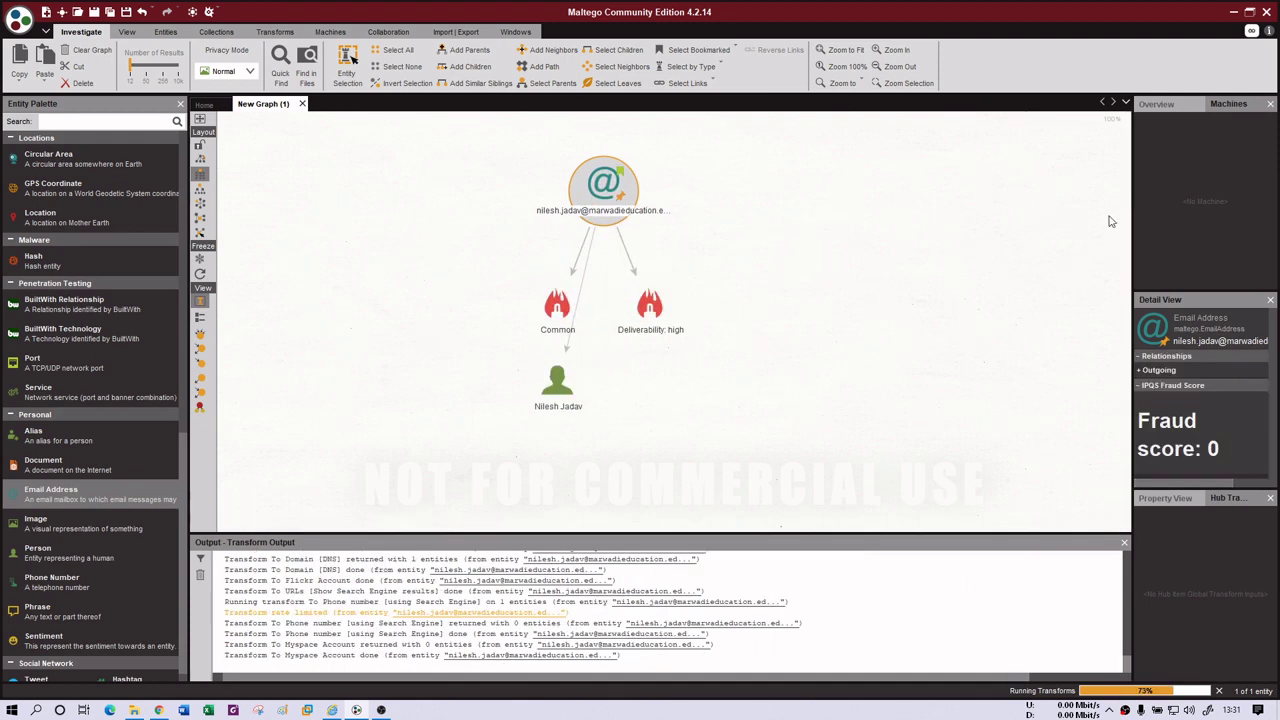
# - Widen the details panel and expand the email's Outgoing links to show the marwadieducation.edu.in domain
pyautogui.moveTo(1133, 209); pyautogui.dragTo(1043, 211)
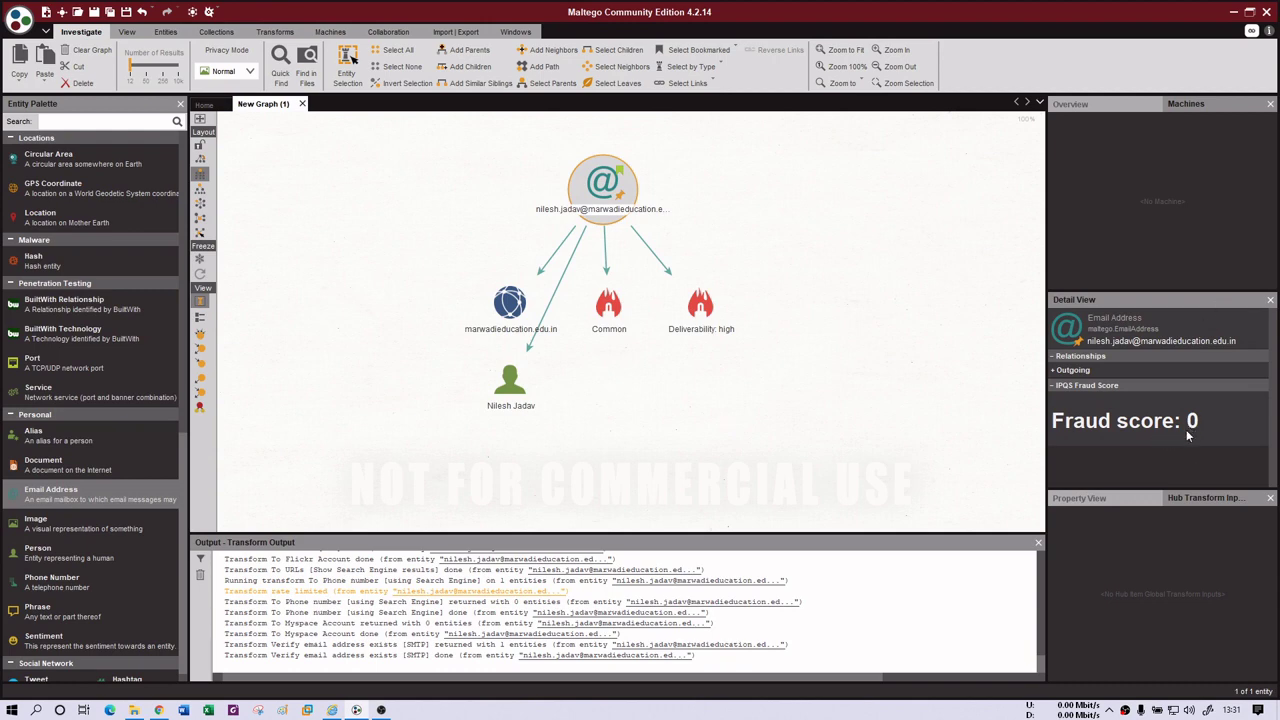
pyautogui.click(1052, 371)
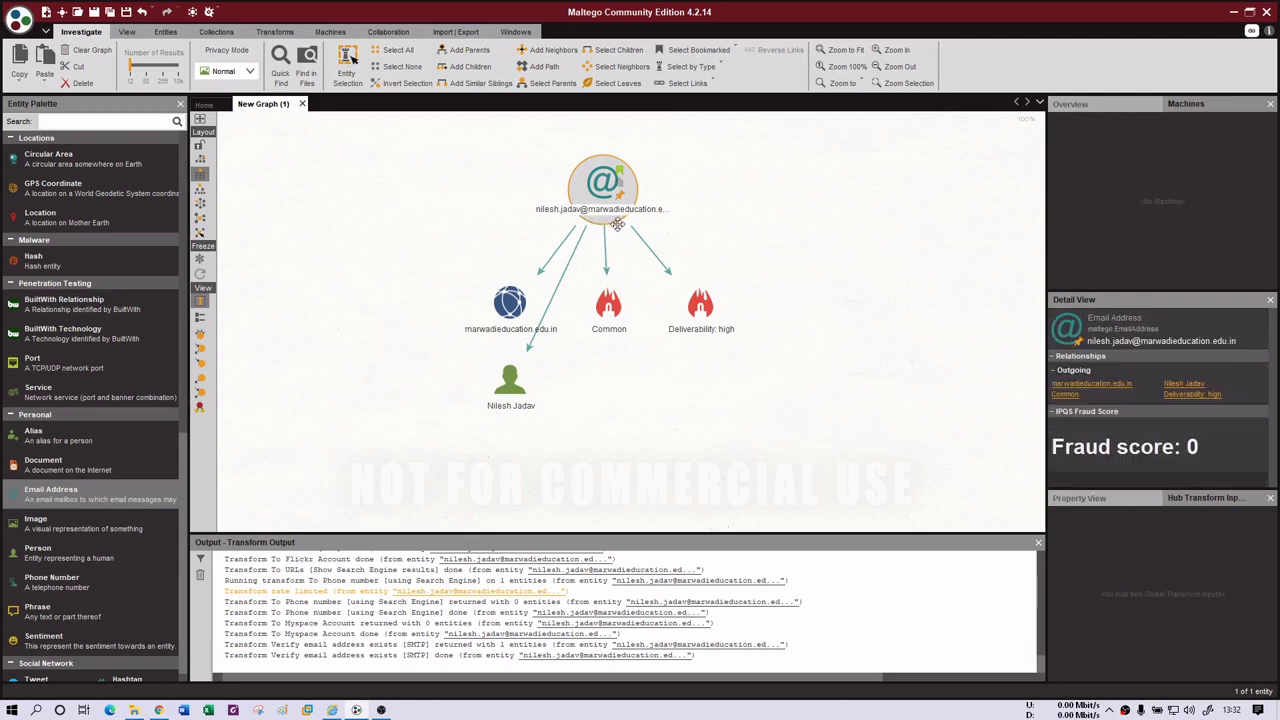
# - Run all transforms on marwadieducation.edu.in with snapshot dates 20100101 to 20201231
pyautogui.rightClick(511, 306)
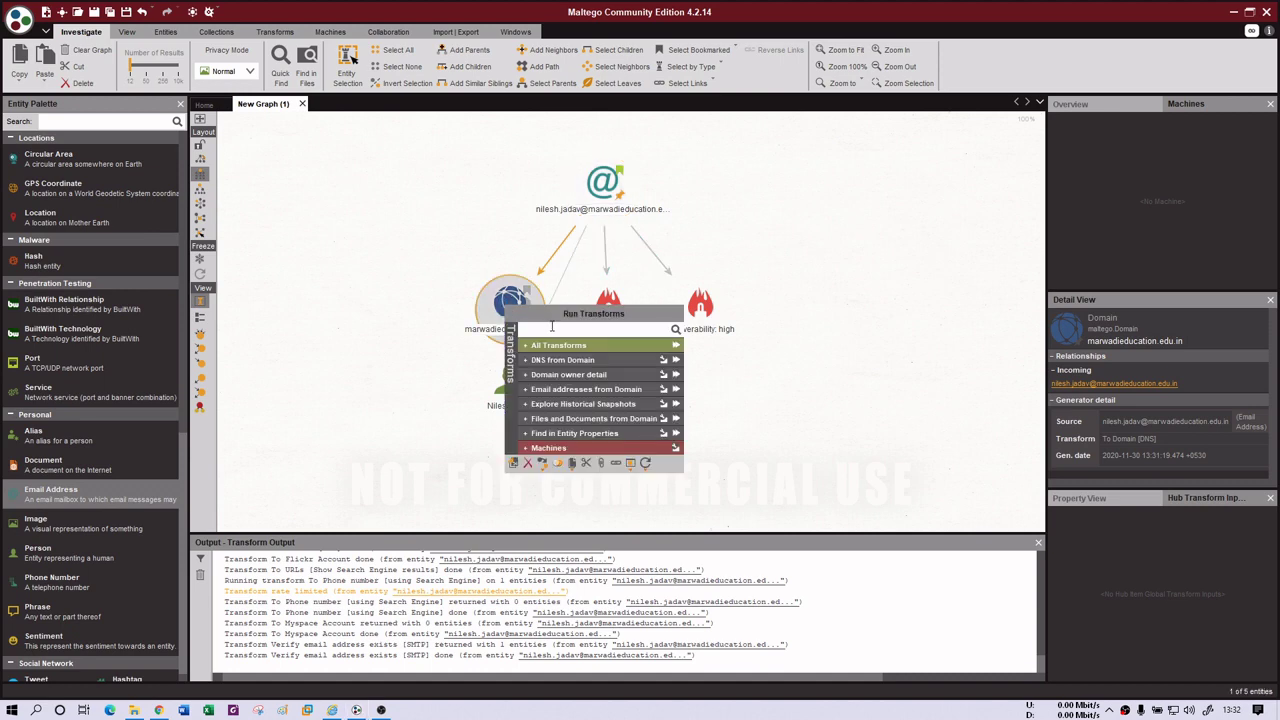
pyautogui.click(675, 346)
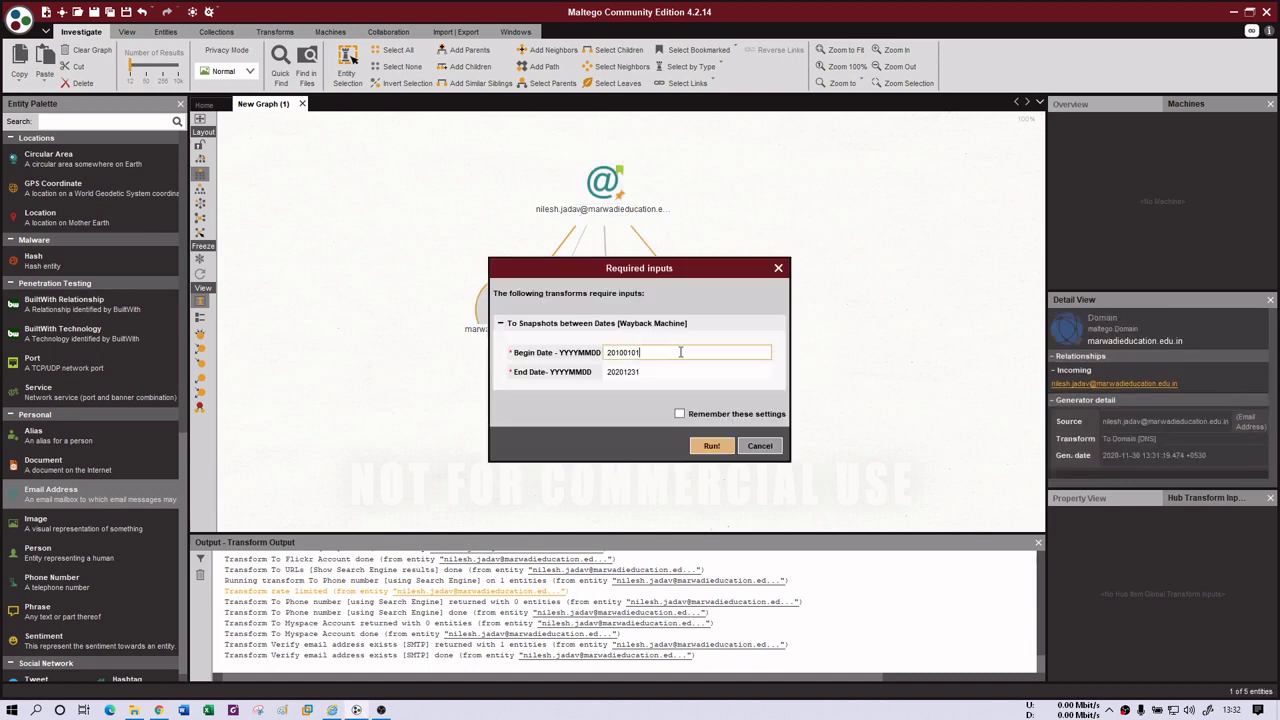
pyautogui.click(716, 450)
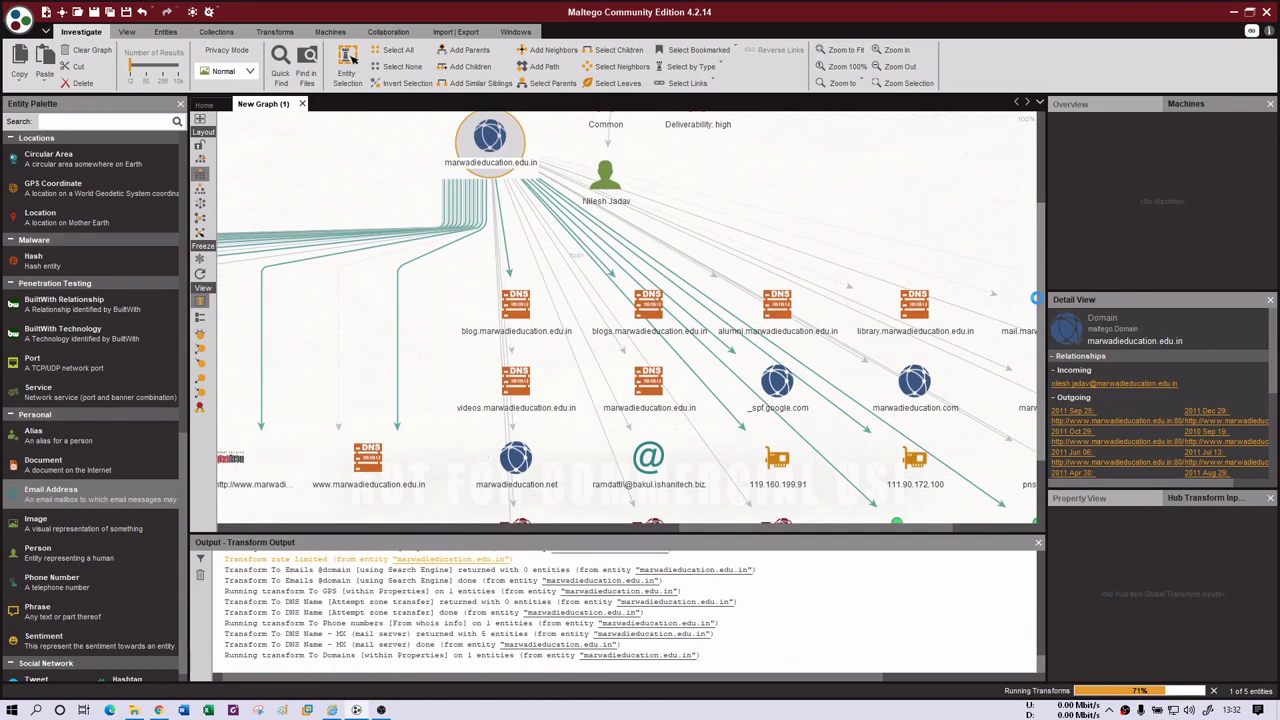
# - Inspect the videos and blog DNS names, the MX and pns22.cloudns.net links, and the domain's details
pyautogui.click(470, 300)
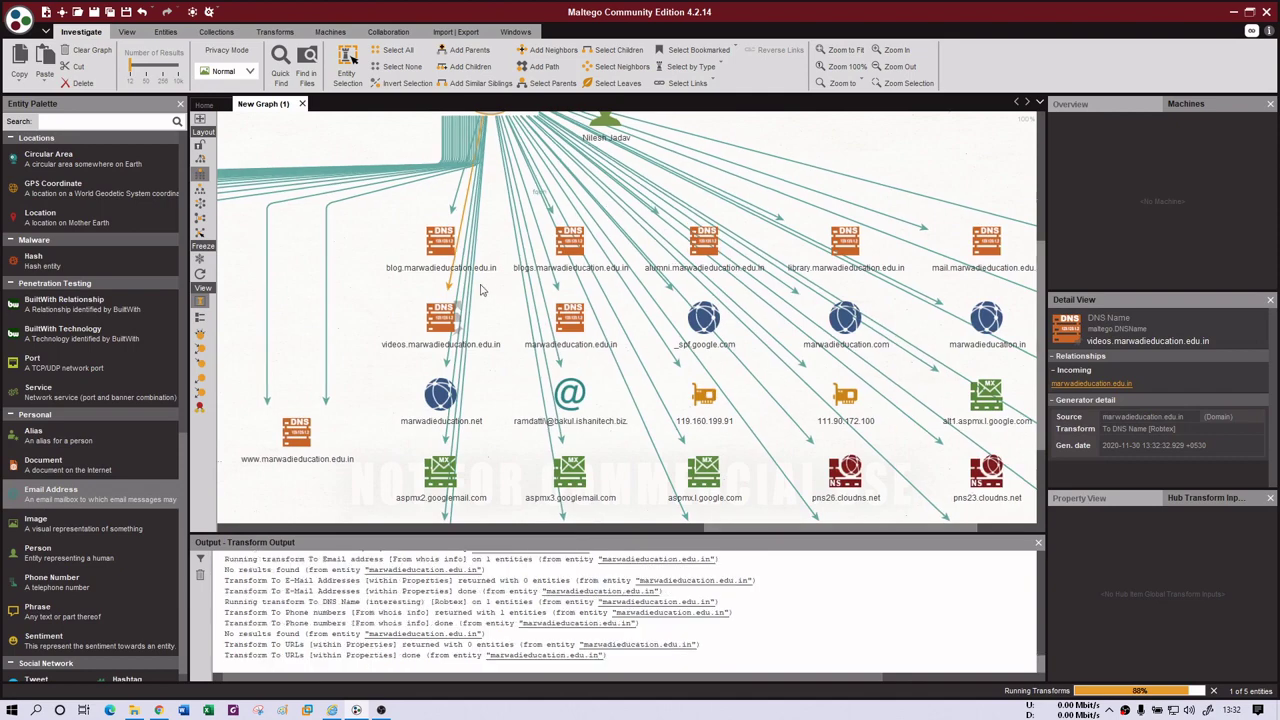
pyautogui.click(442, 242)
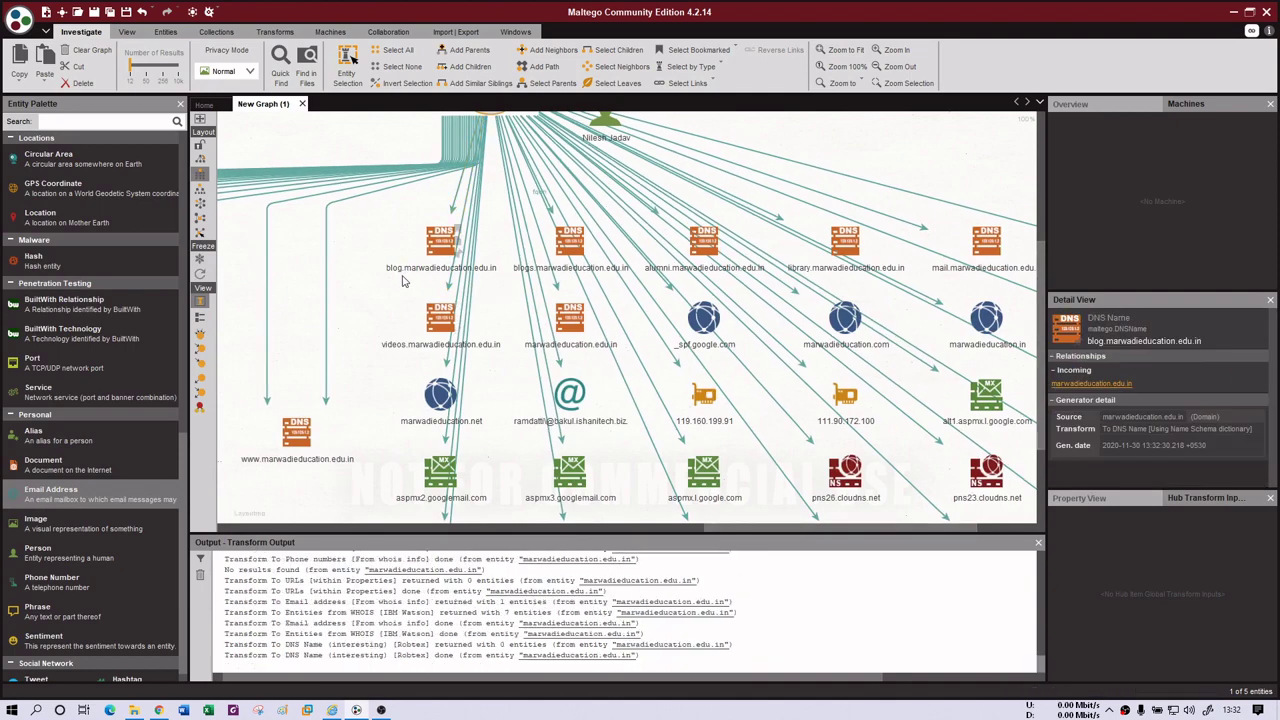
pyautogui.click(485, 314)
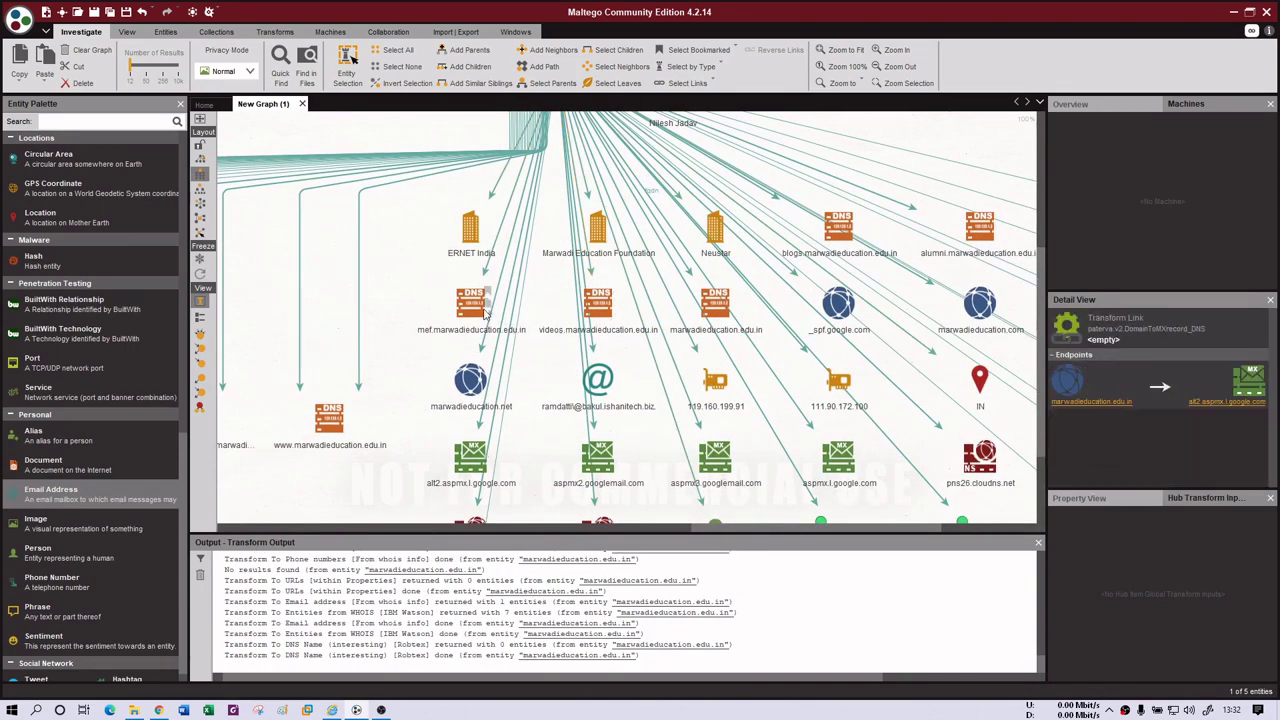
pyautogui.click(537, 321)
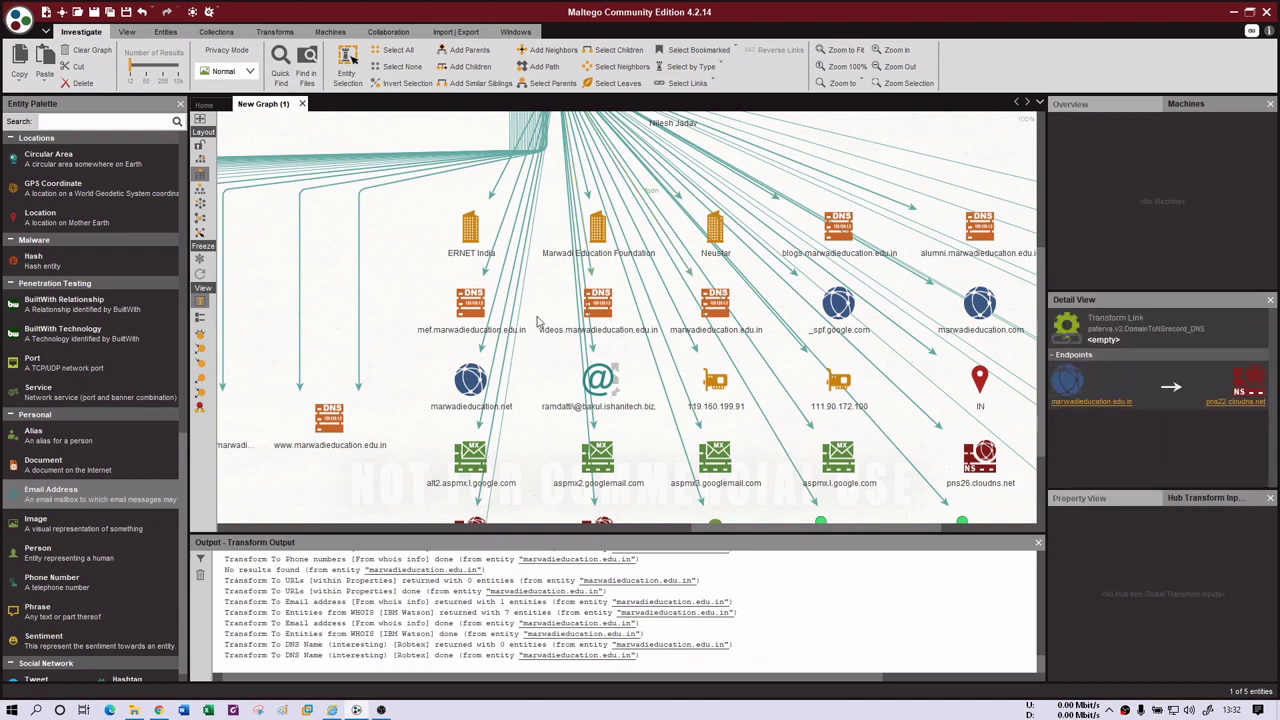
pyautogui.click(755, 460)
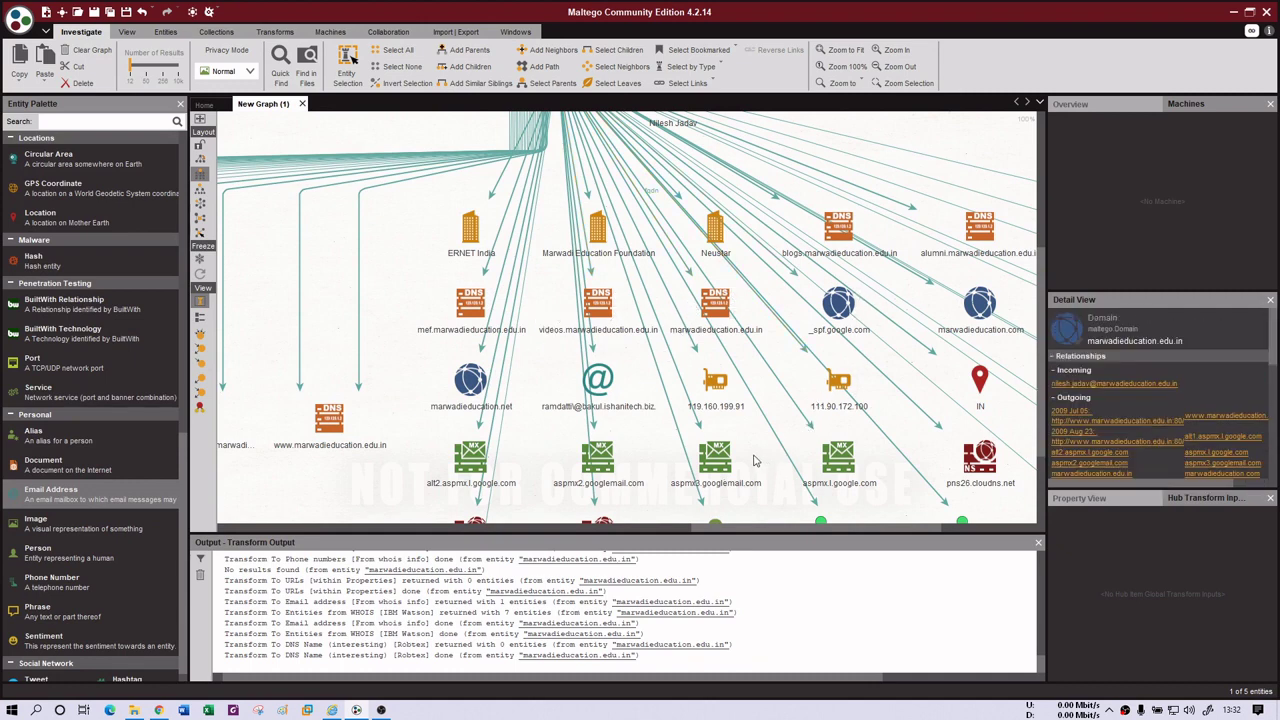
# - Select the 119.160.199.91 IP address entity to view its details
pyautogui.click(507, 530)
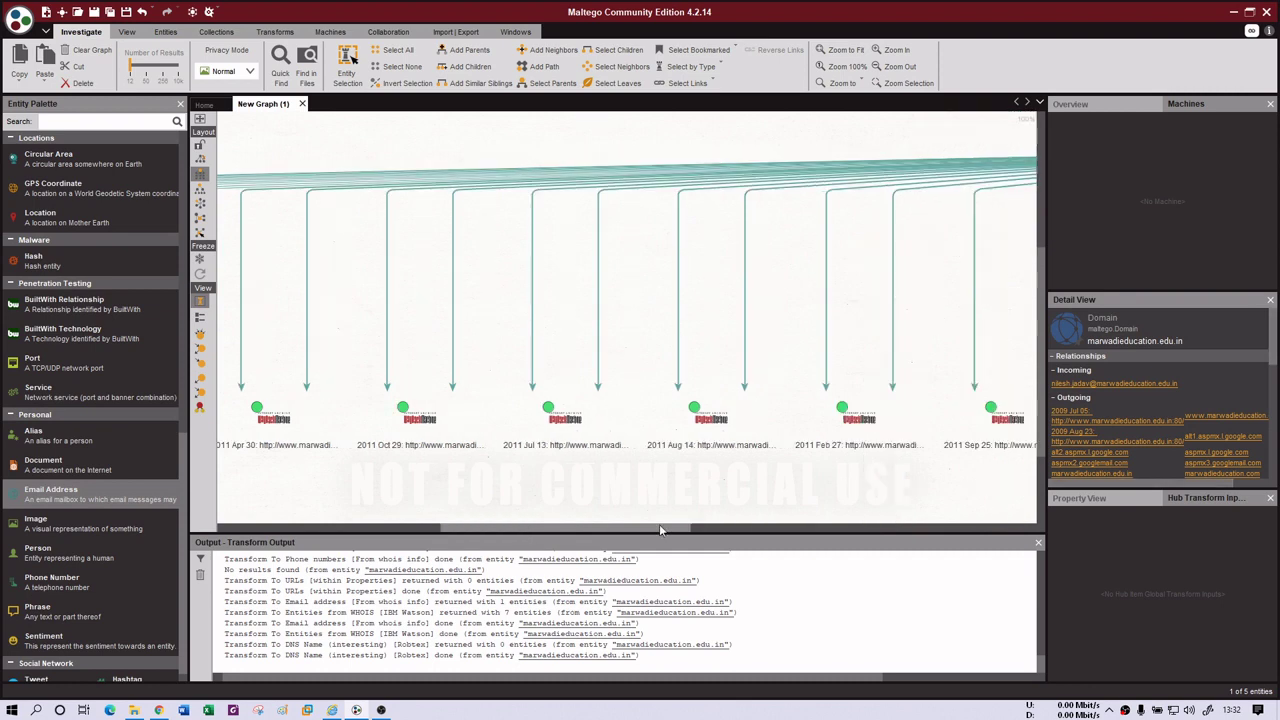
pyautogui.moveTo(643, 534); pyautogui.dragTo(884, 560)
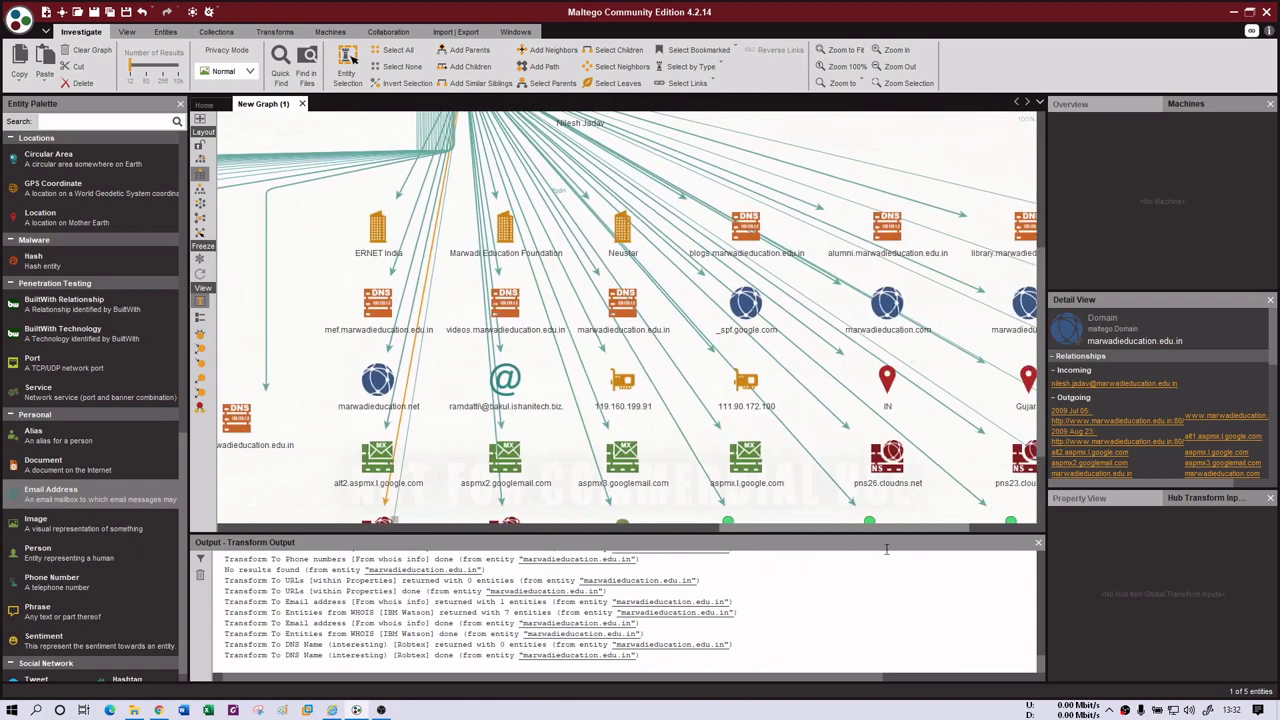
pyautogui.moveTo(646, 423)
pyautogui.click(623, 384)
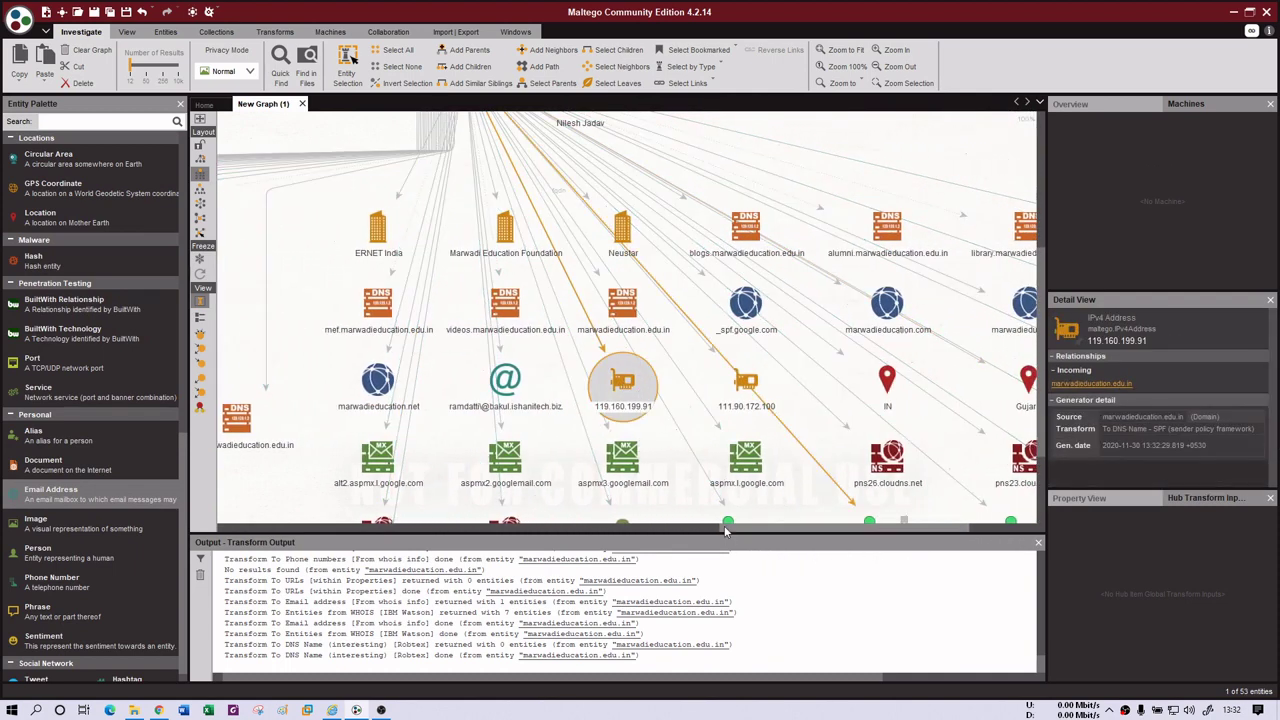
pyautogui.hscroll(-3, 700, 532)
pyautogui.hscroll(5, 703, 533)
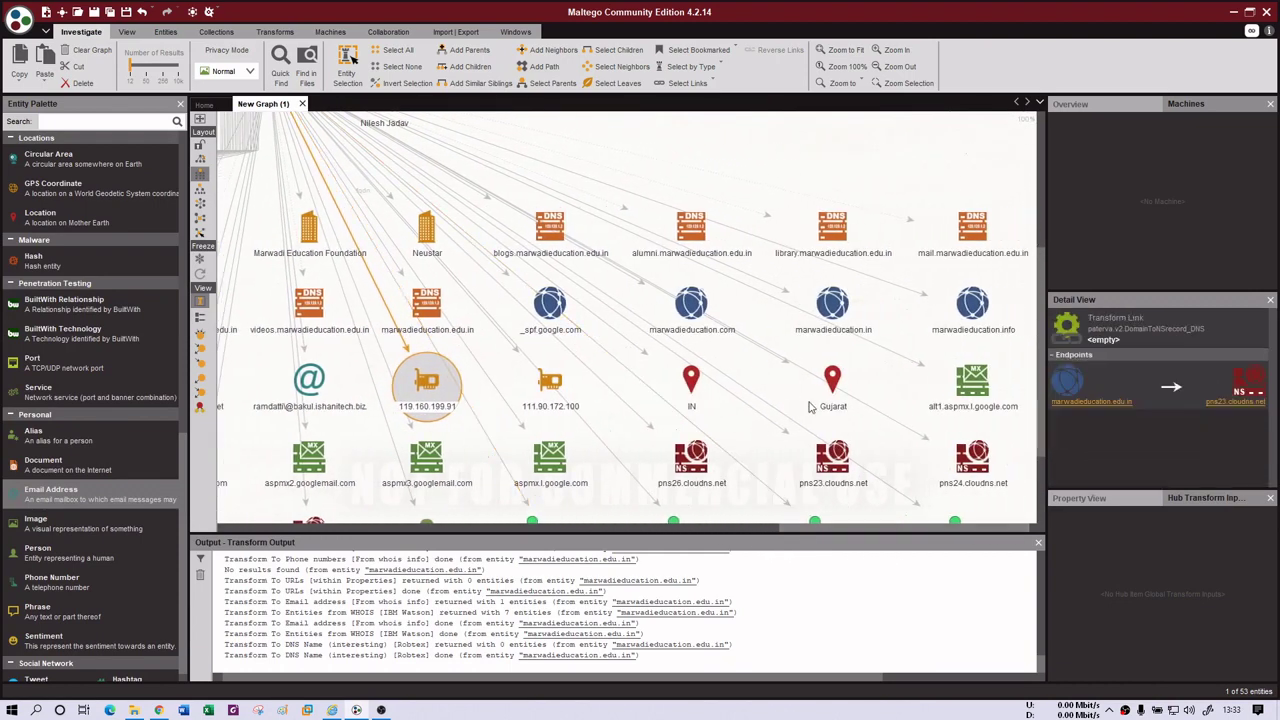
pyautogui.moveTo(1043, 265); pyautogui.dragTo(1043, 240)
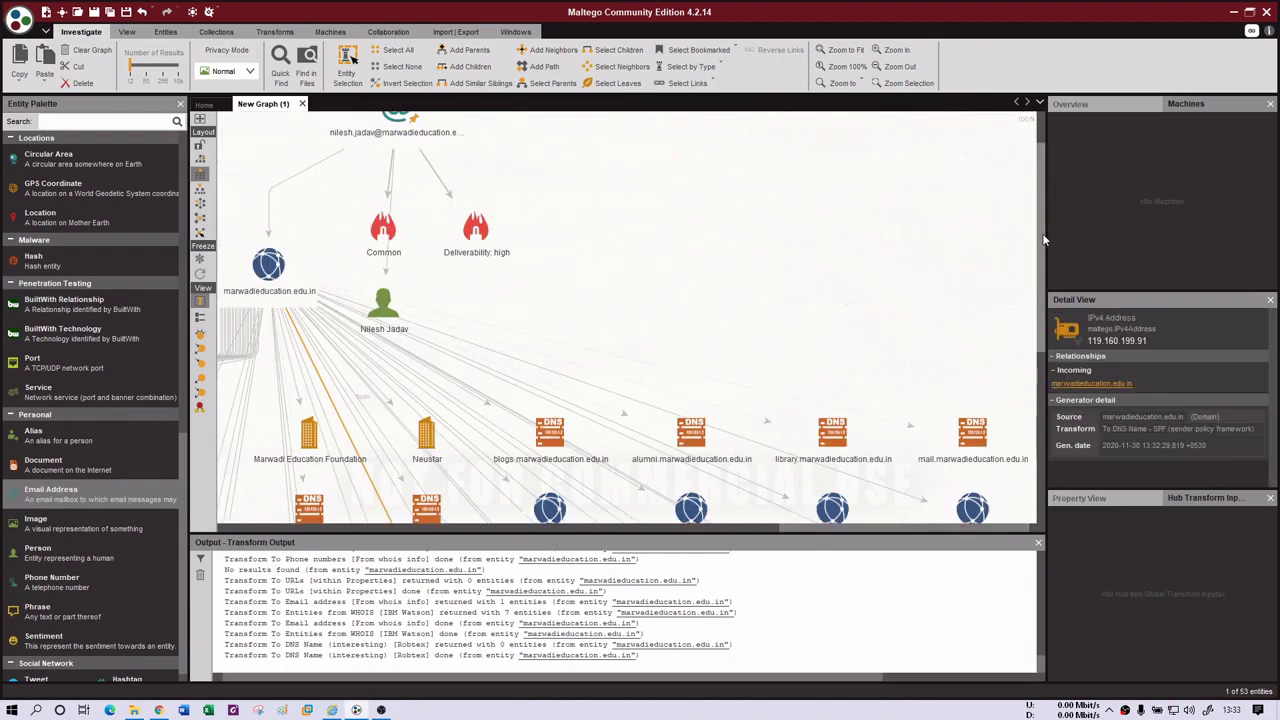
pyautogui.hscroll(-4, 845, 355)
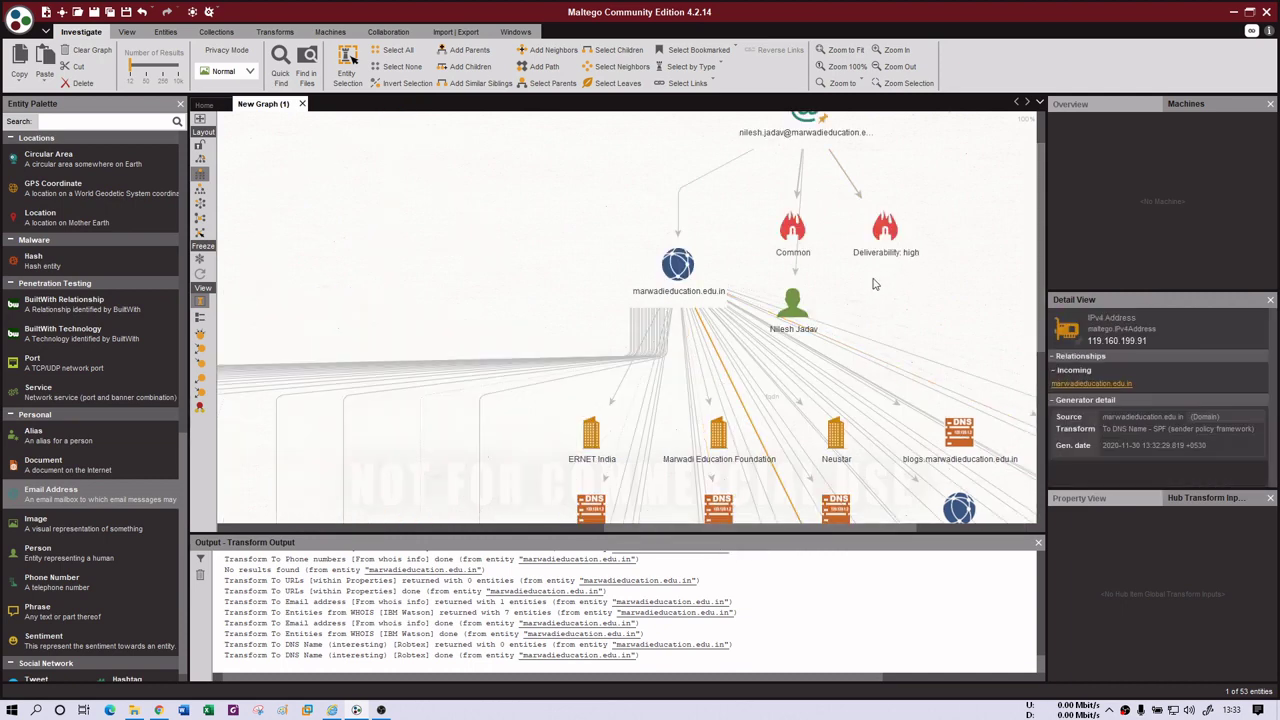
pyautogui.scroll(-2, 872, 284)
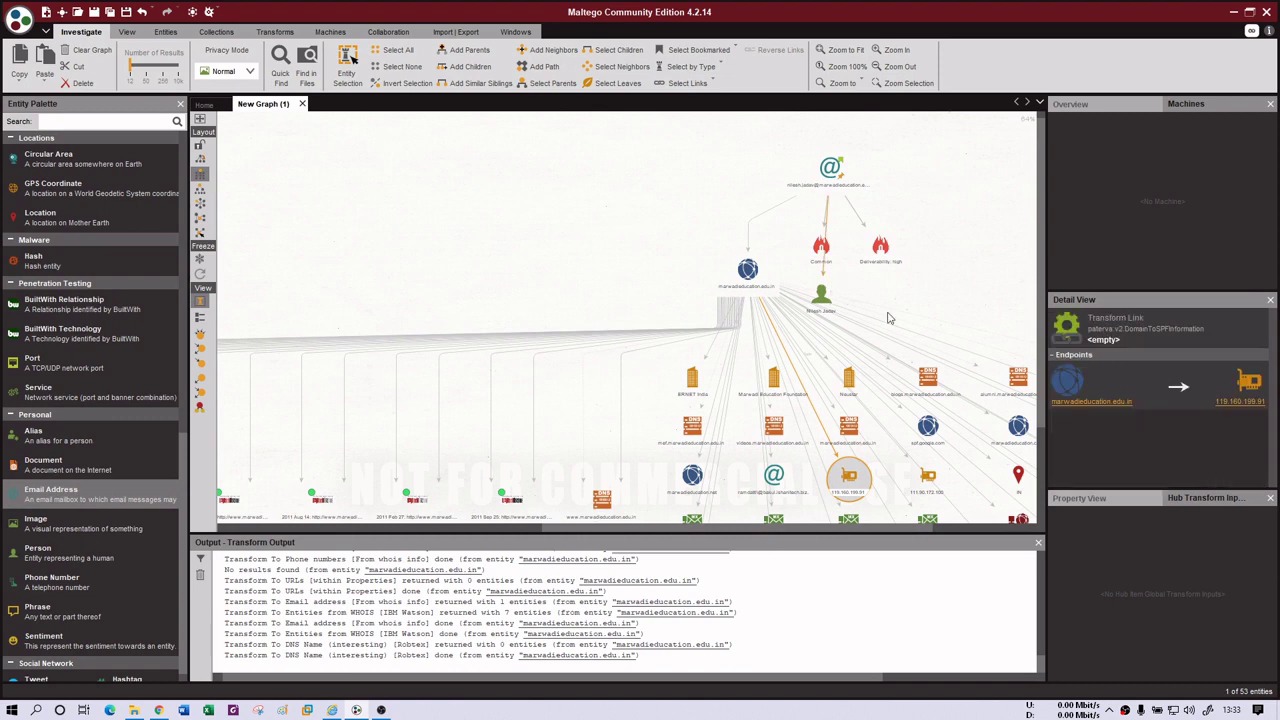
pyautogui.scroll(-3, 850, 400)
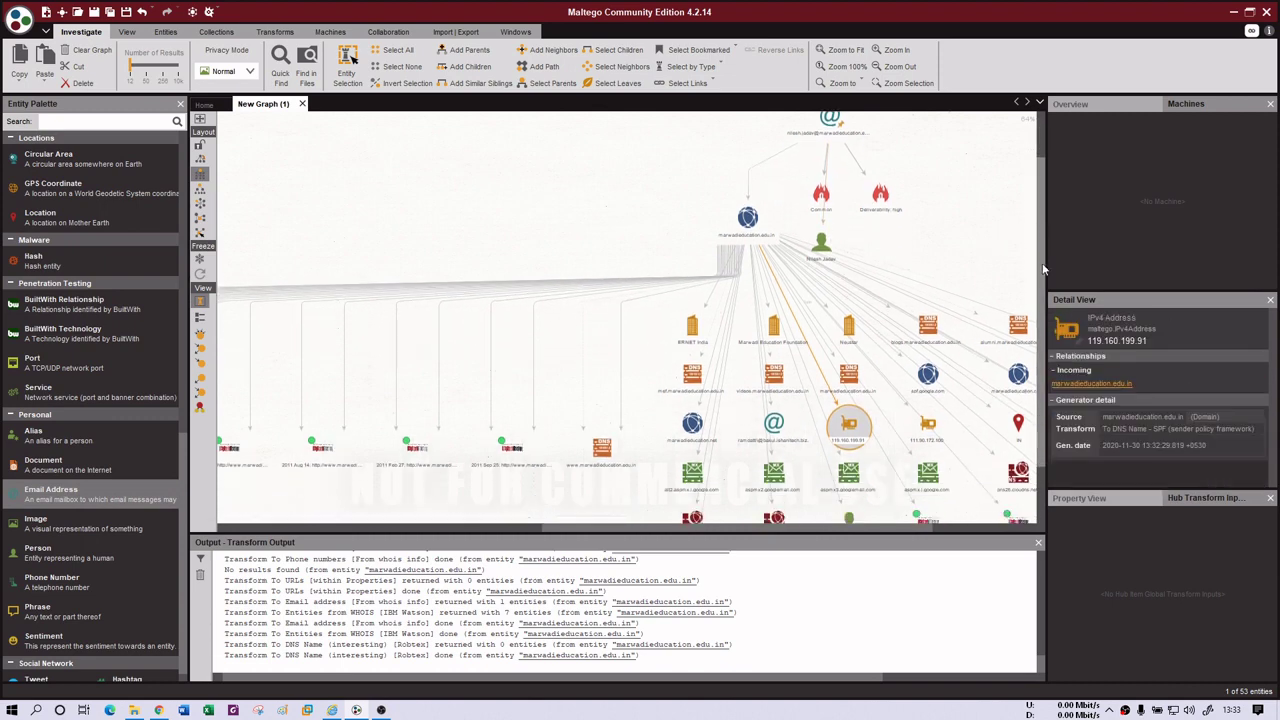
pyautogui.click(679, 519)
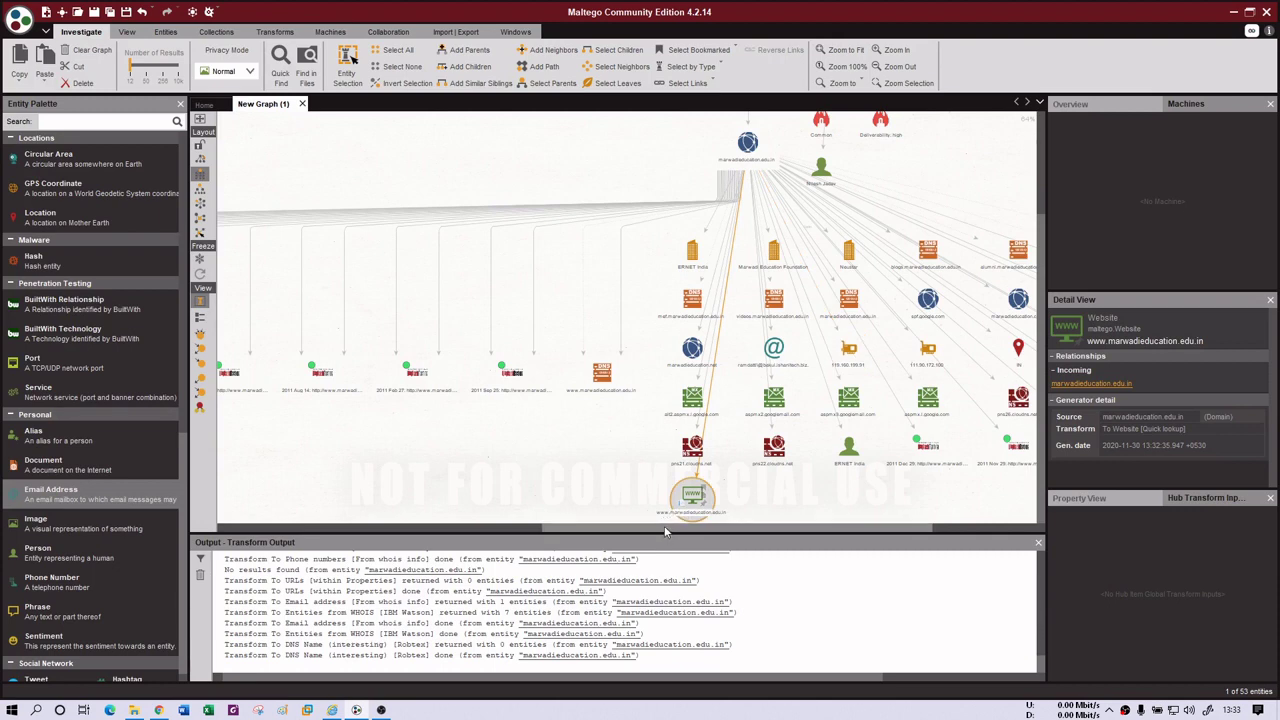
pyautogui.moveTo(668, 530); pyautogui.dragTo(806, 538)
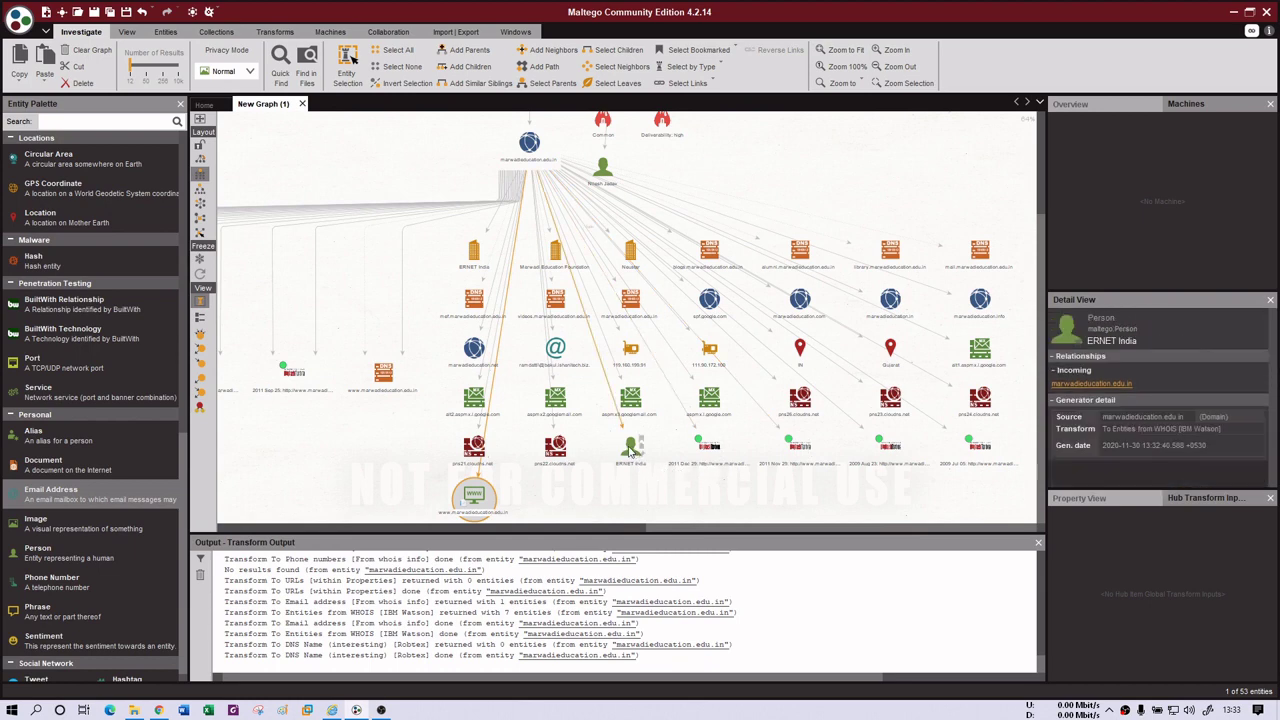
# - Run All Transforms on the ERNET India person, confirming the Required Inputs dialog
pyautogui.rightClick(630, 452)
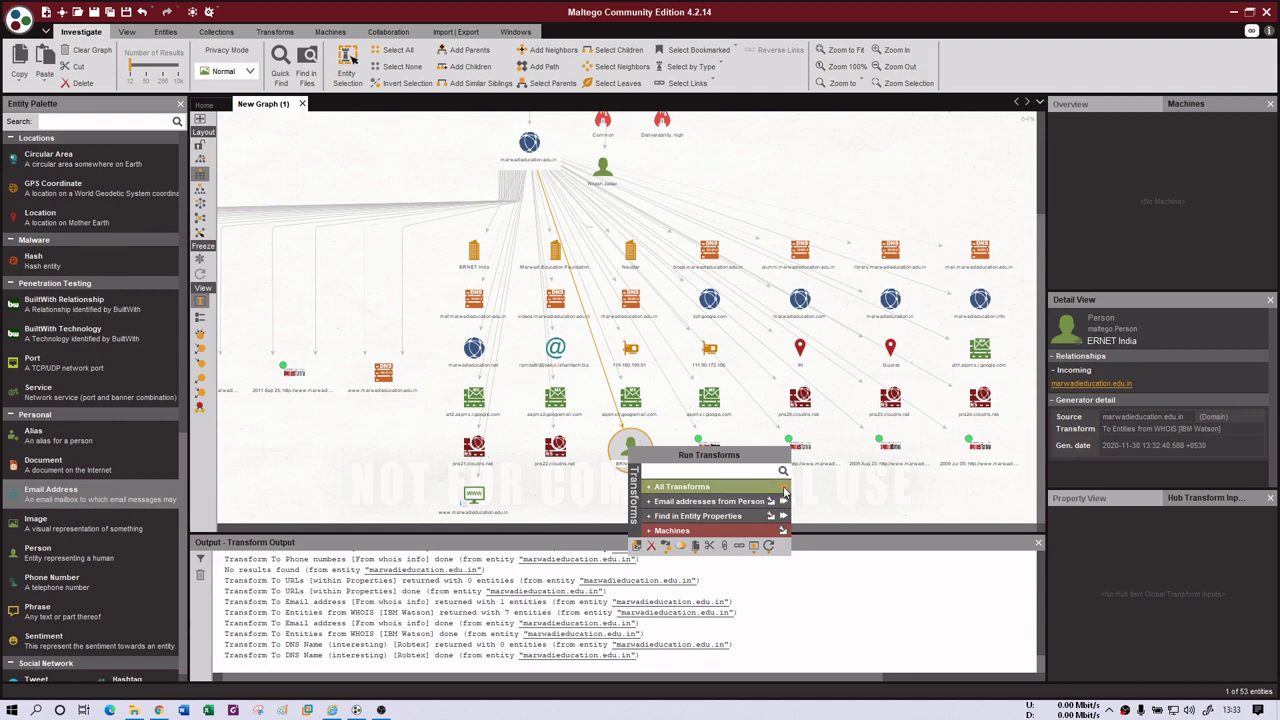
pyautogui.click(783, 490)
pyautogui.click(708, 522)
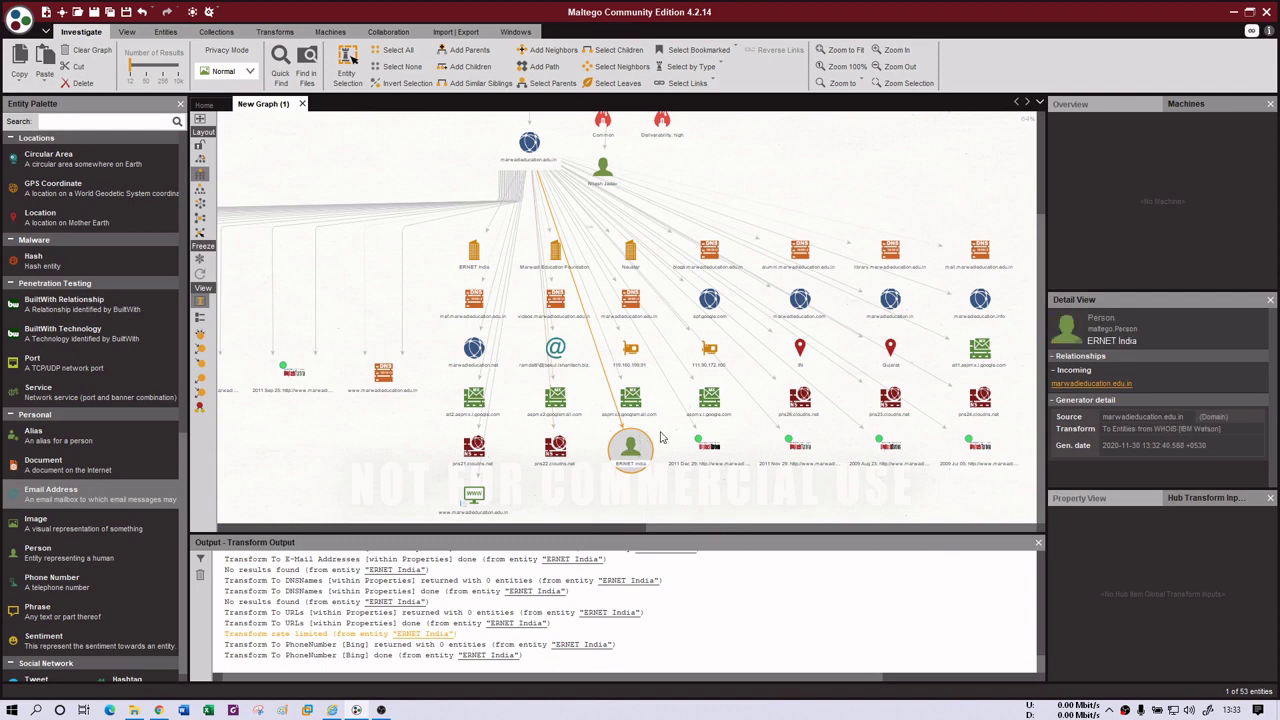
pyautogui.scroll(5, 655, 491)
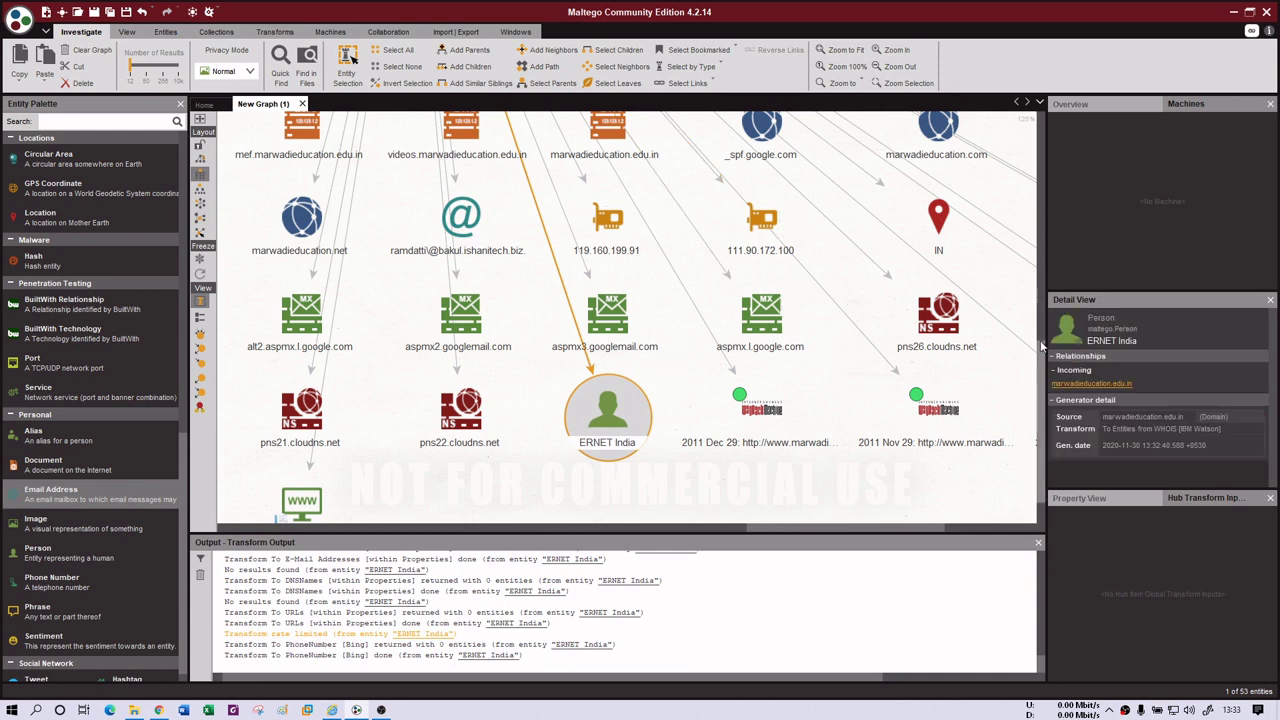
pyautogui.moveTo(1040, 345); pyautogui.dragTo(1037, 184)
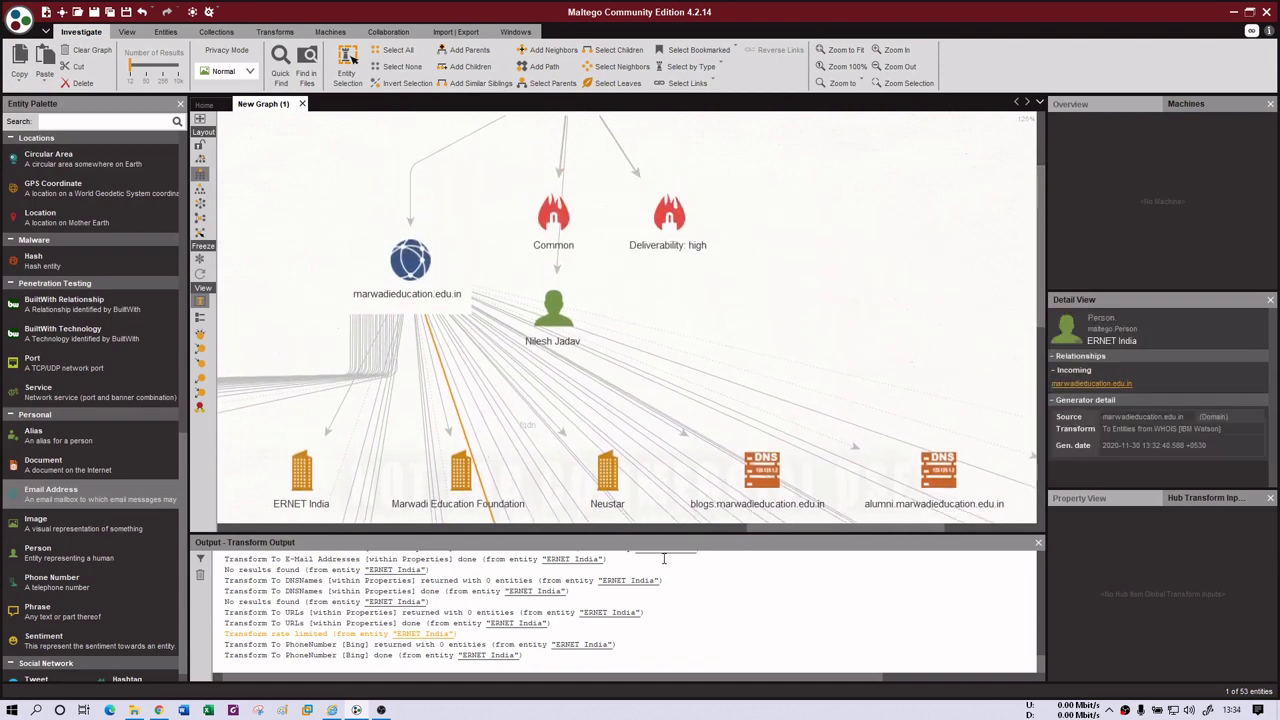
pyautogui.moveTo(820, 530); pyautogui.dragTo(897, 532)
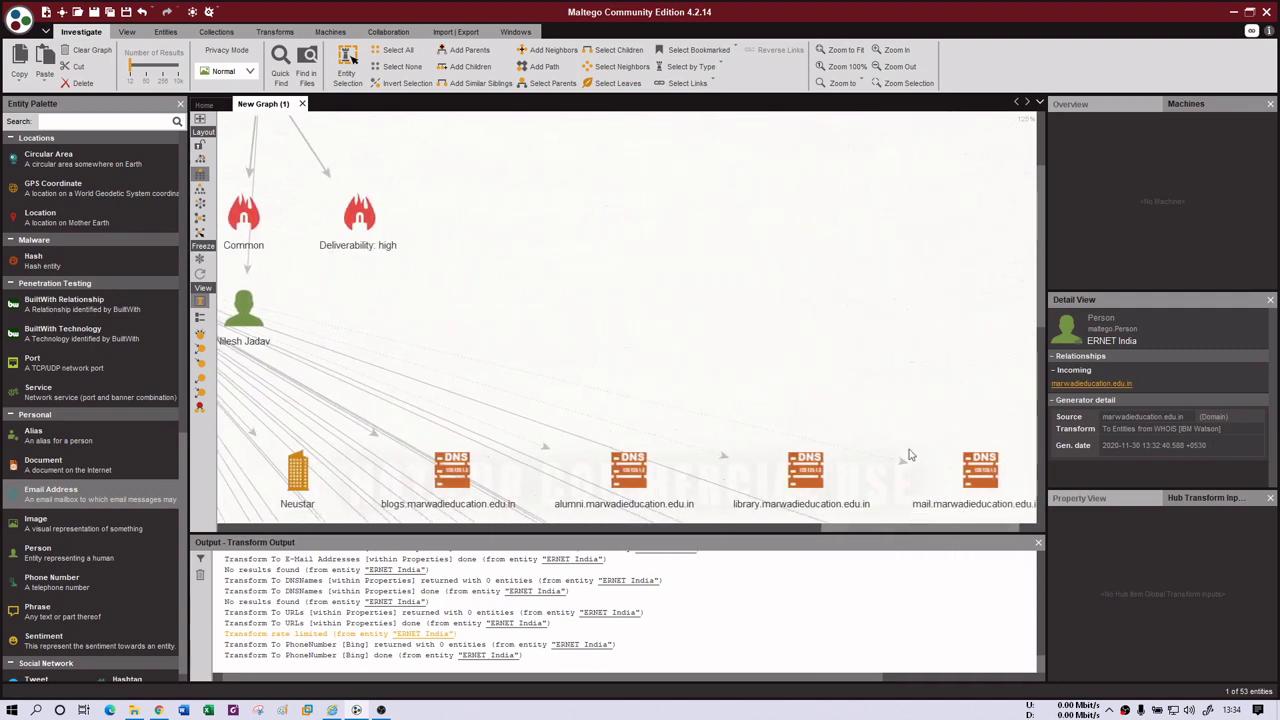
pyautogui.scroll(-2, 908, 452)
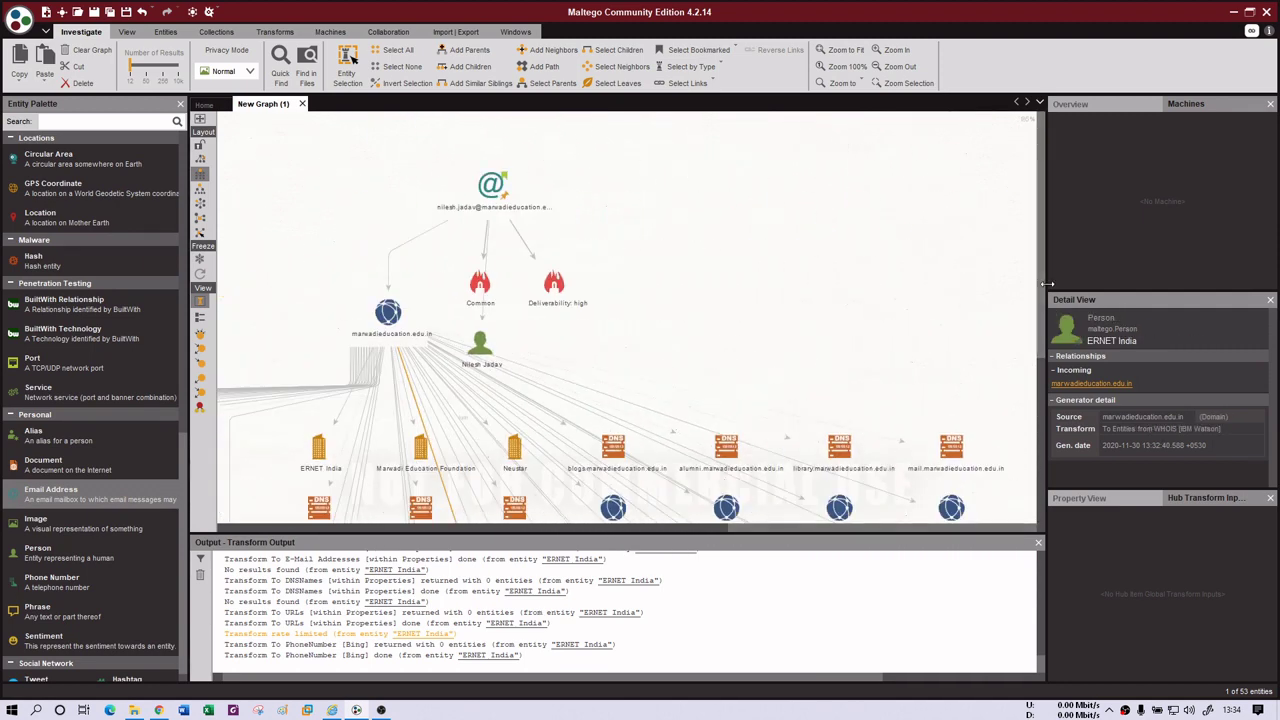
pyautogui.moveTo(1052, 310); pyautogui.dragTo(1053, 462)
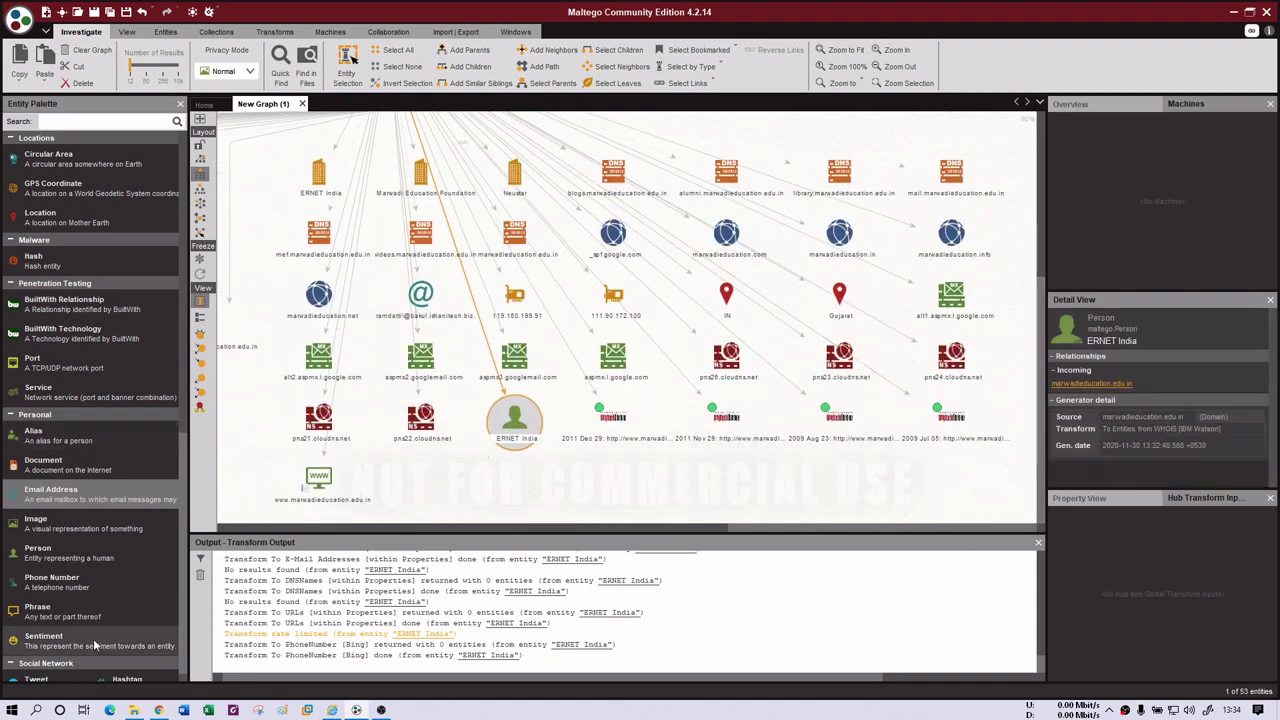
pyautogui.scroll(1, 84, 600)
pyautogui.scroll(1, 84, 600)
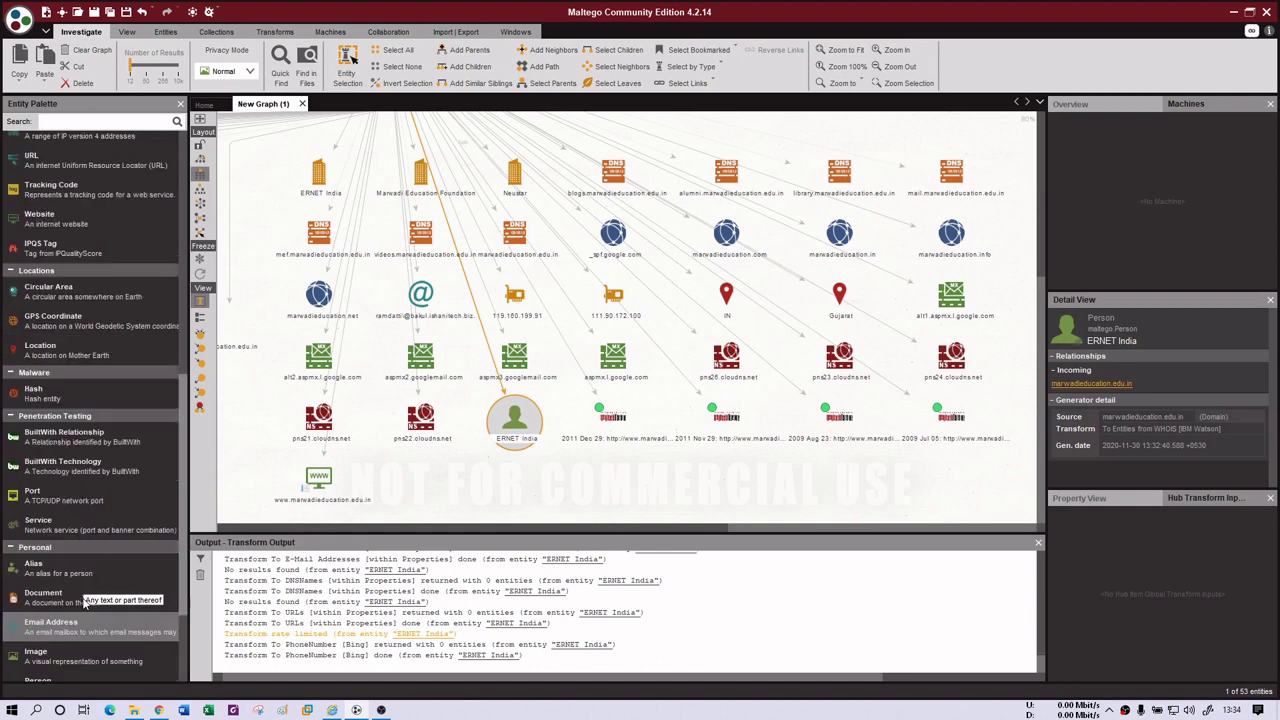
pyautogui.scroll(5, 86, 376)
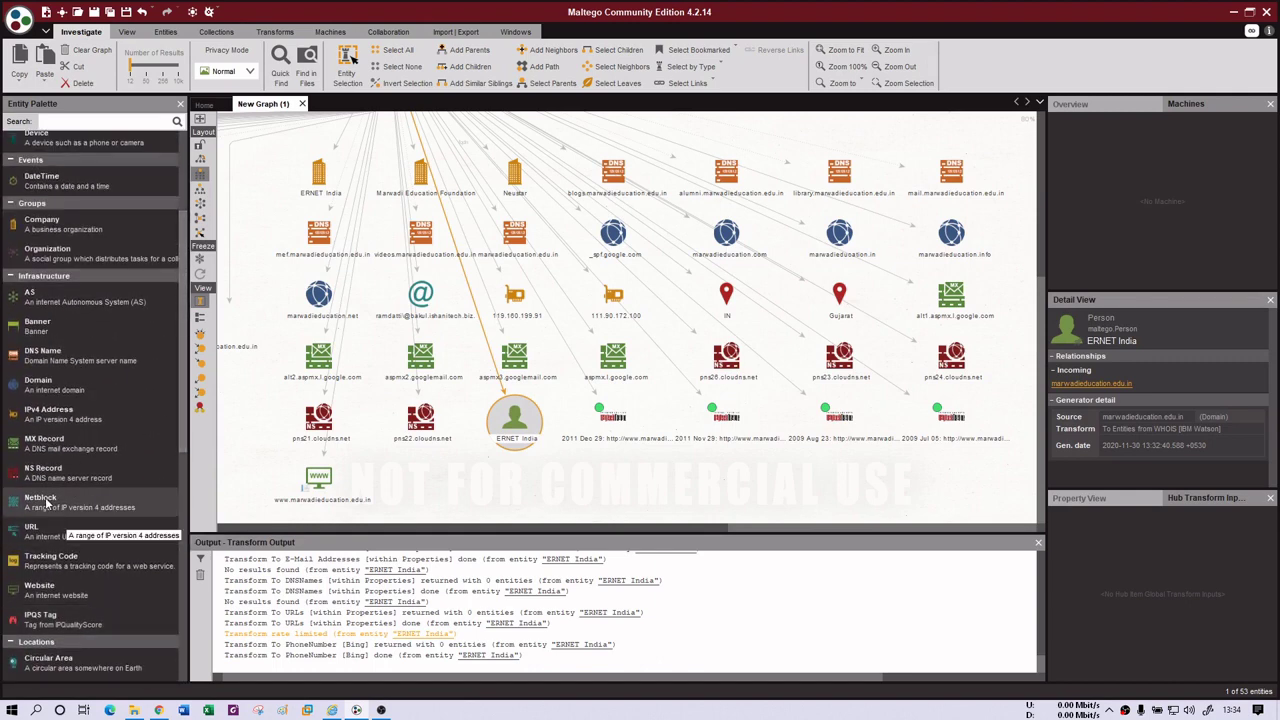
pyautogui.click(46, 503)
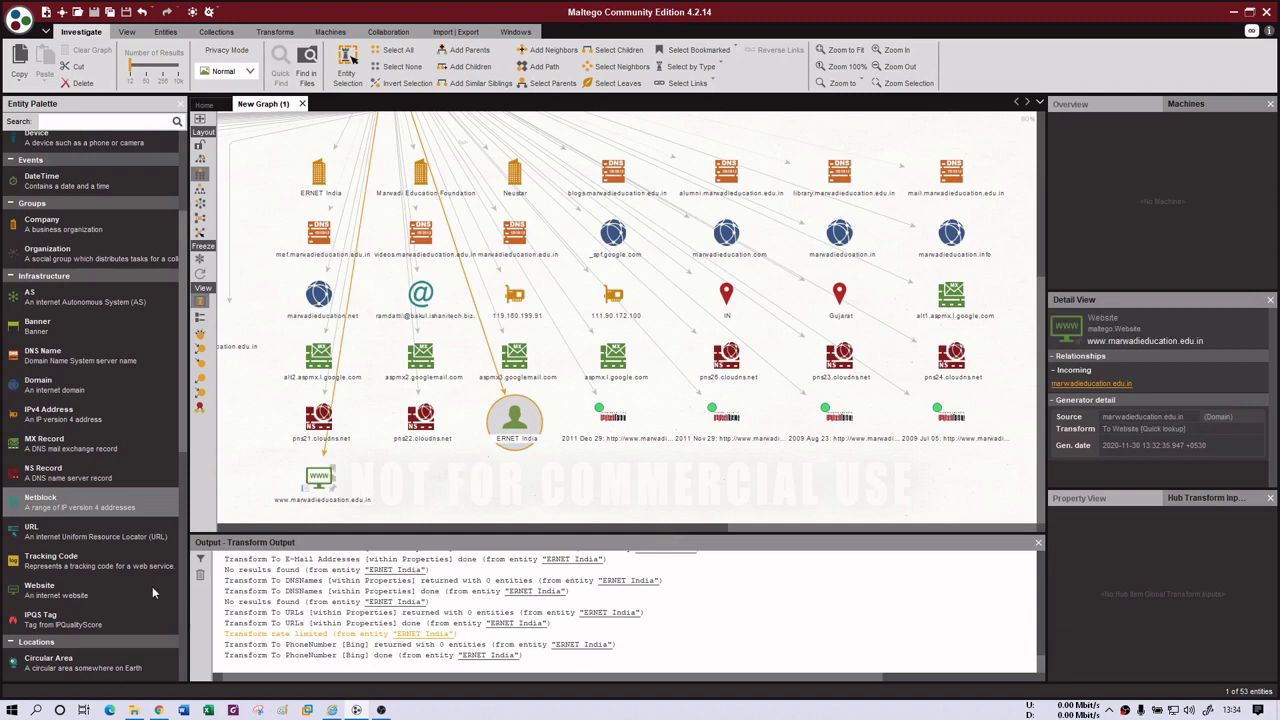
pyautogui.scroll(-8, 38, 580)
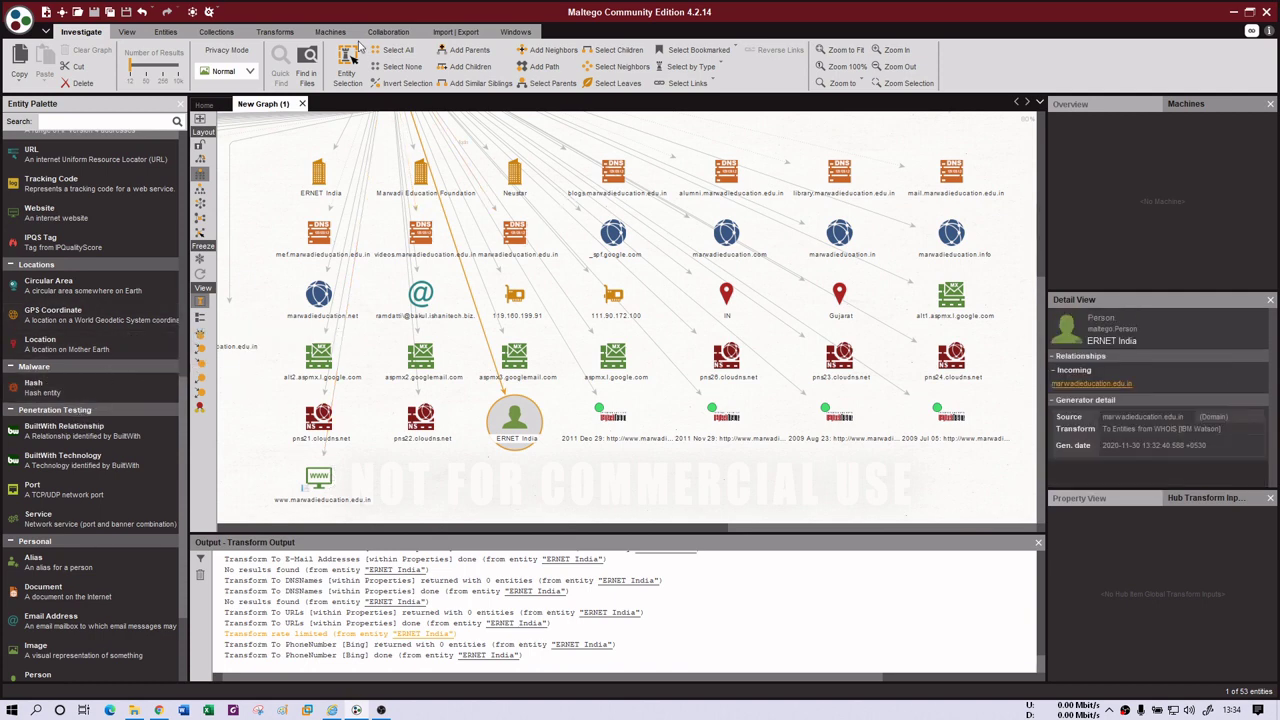
pyautogui.moveTo(638, 428)
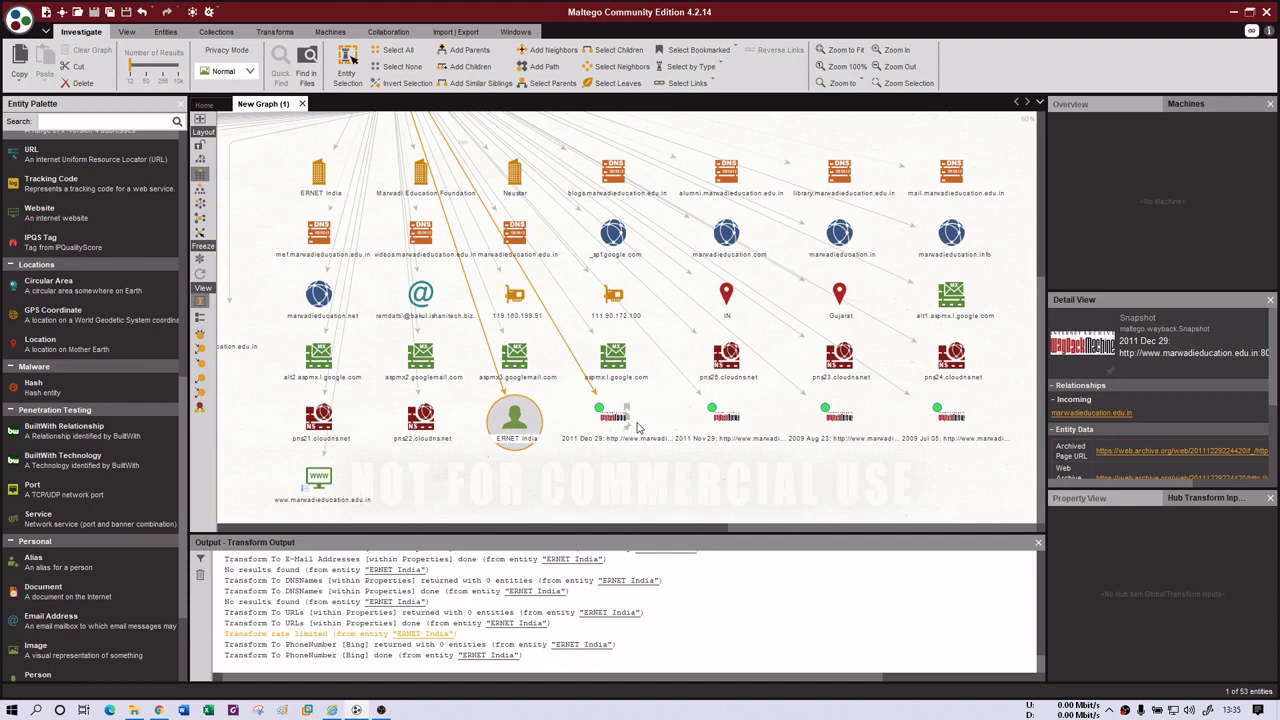
pyautogui.moveTo(355, 391)
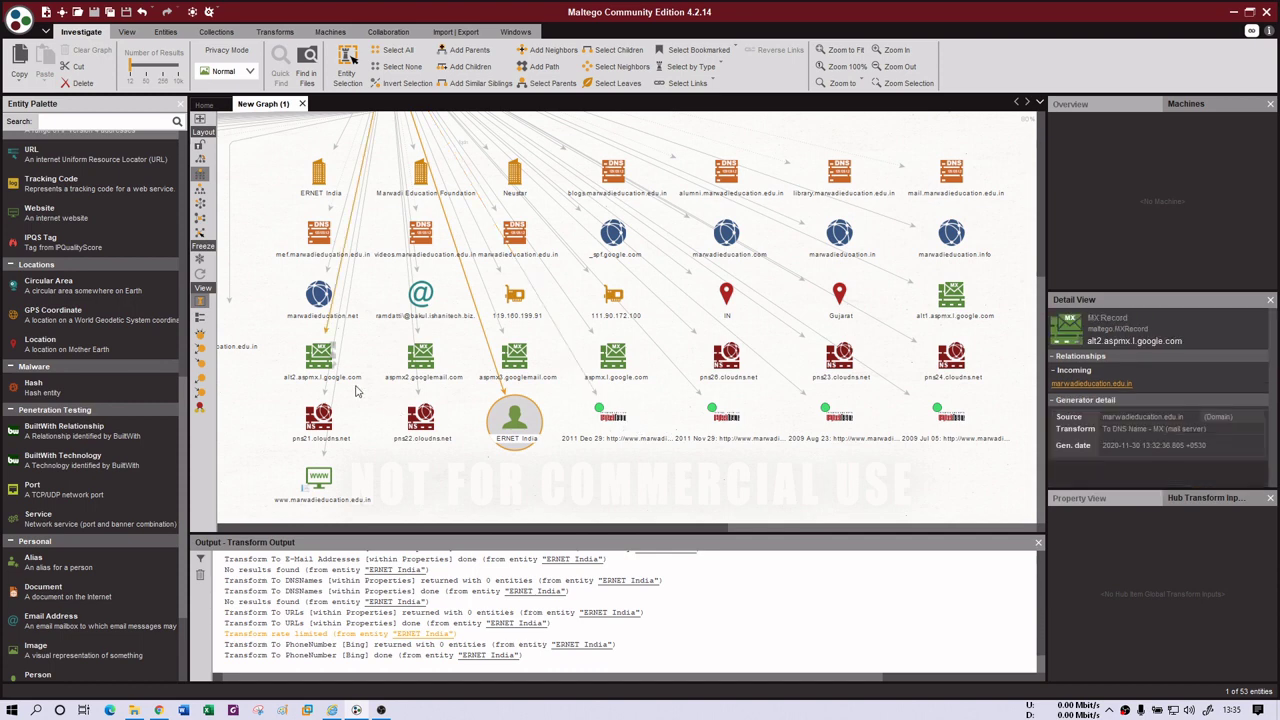
pyautogui.scroll(-3, 88, 567)
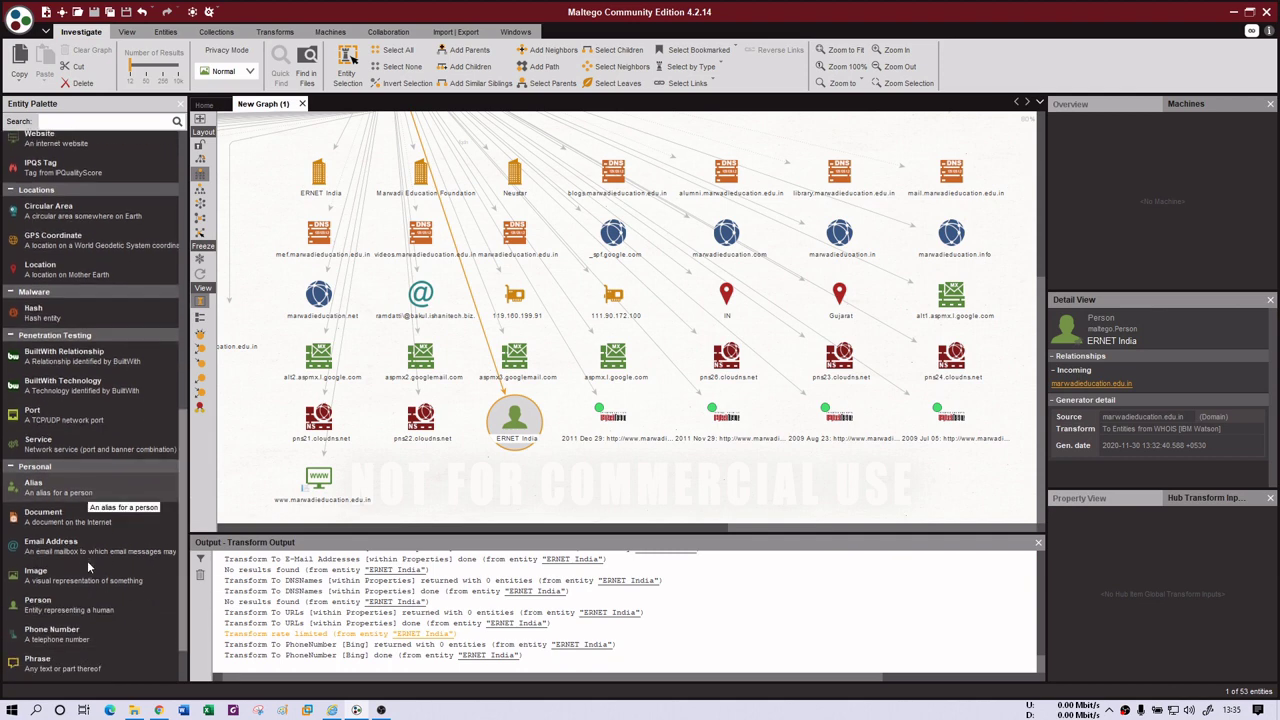
pyautogui.scroll(-3, 88, 568)
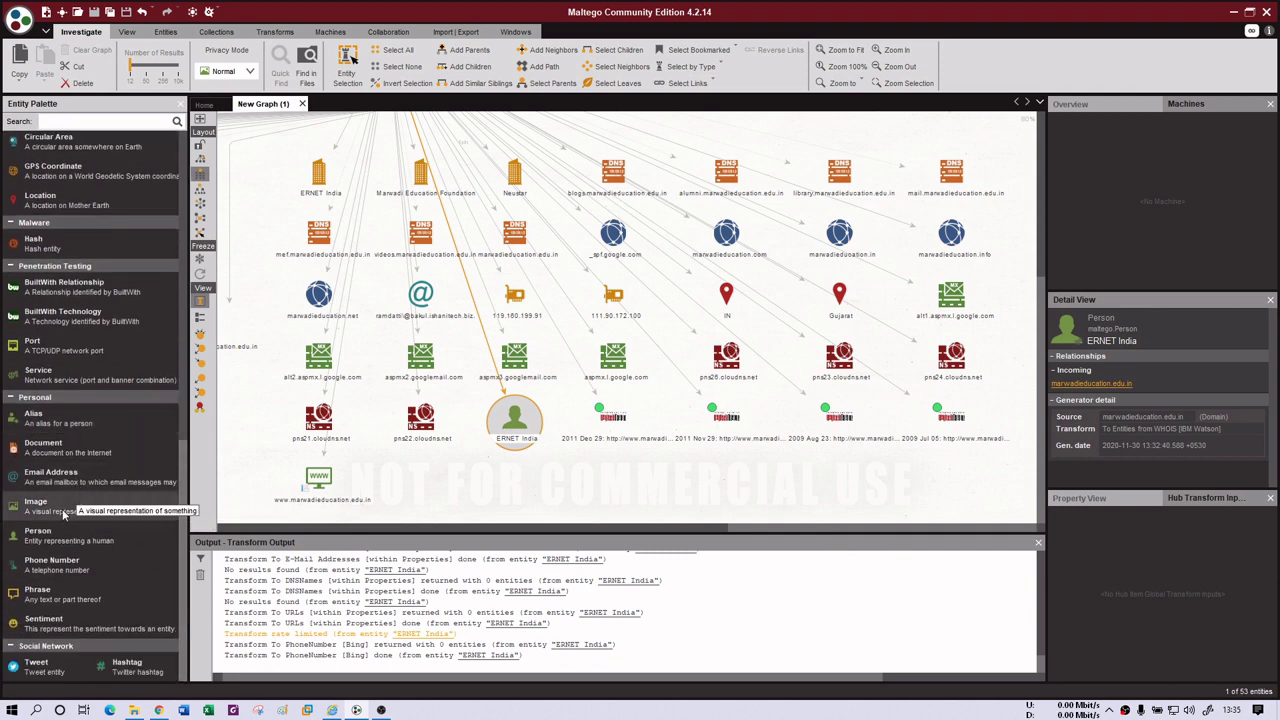